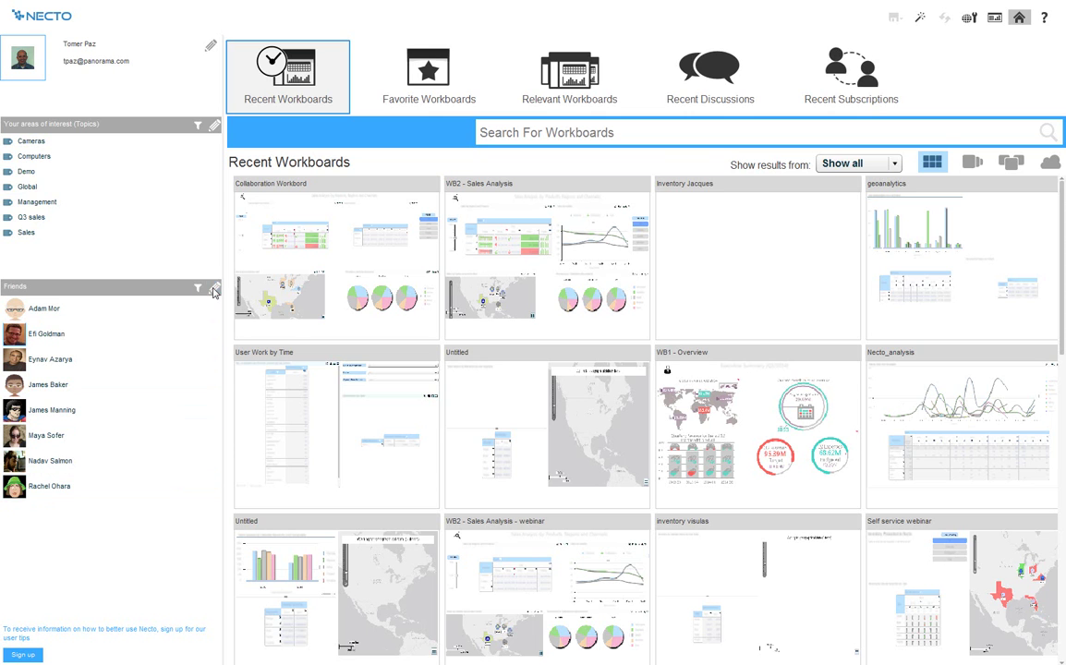
- In My Profile's Friends tab, add a user from the PANSW group as a friend
{"action": "left_click", "coordinate": [211, 45]}
{"action": "left_click", "coordinate": [573, 176]}
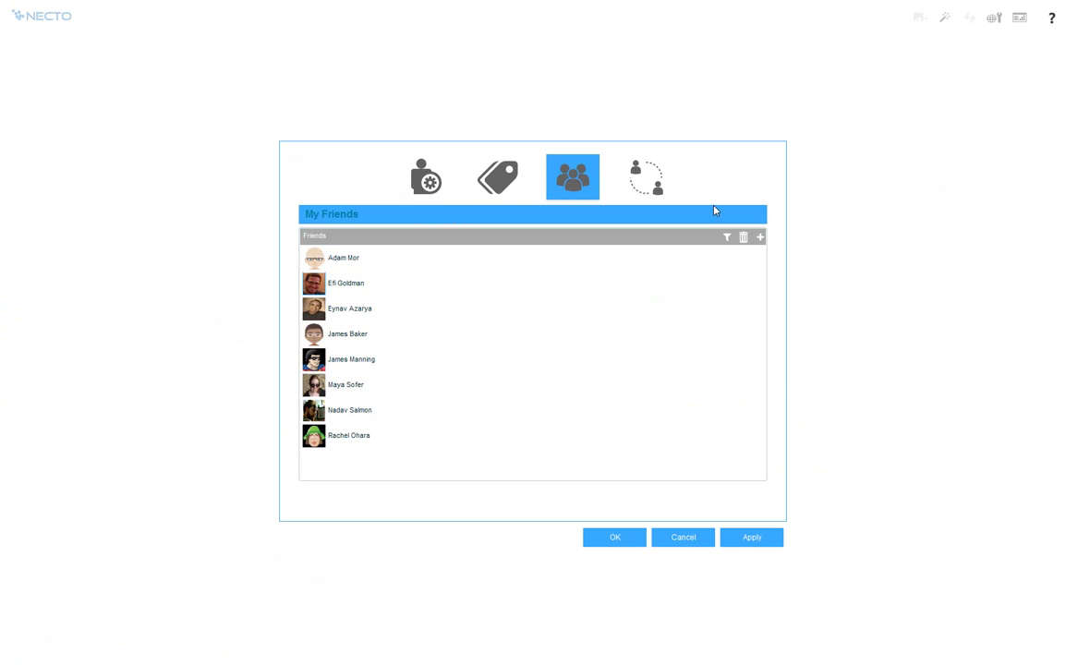
{"action": "left_click", "coordinate": [760, 237]}
{"action": "left_click", "coordinate": [308, 285]}
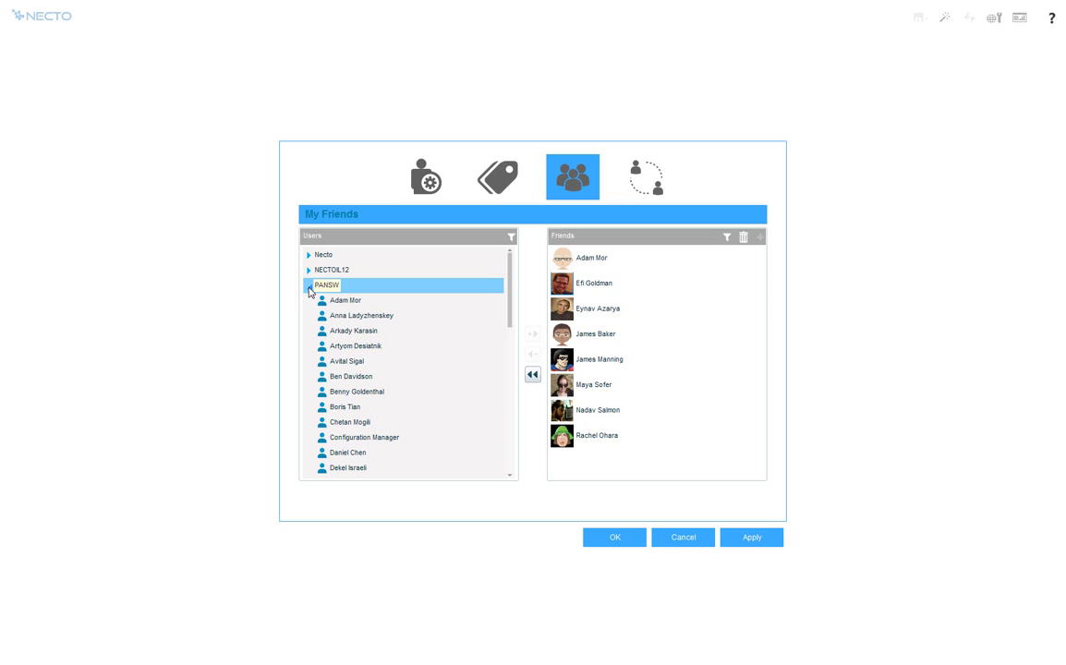
{"action": "left_click", "coordinate": [369, 312]}
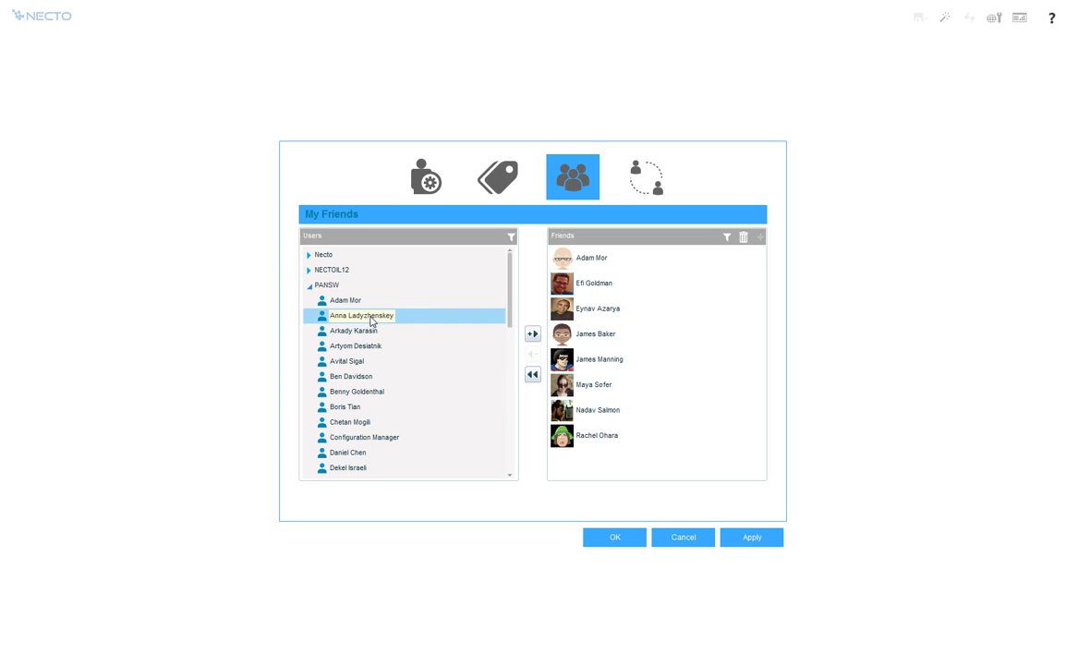
{"action": "left_click", "coordinate": [534, 335]}
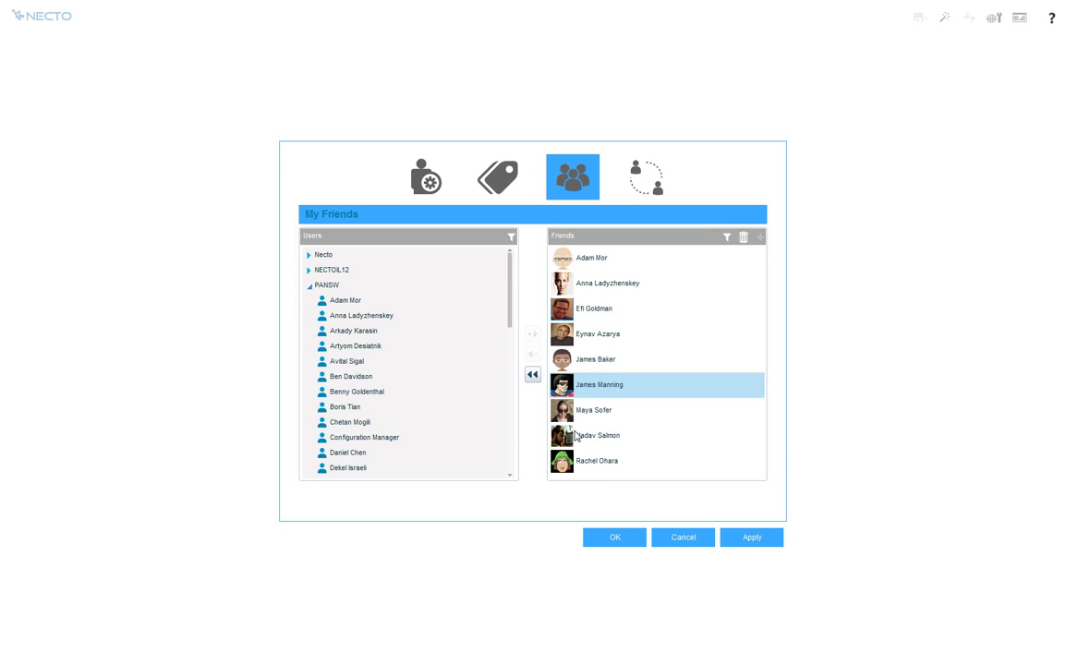
{"action": "left_click", "coordinate": [617, 541]}
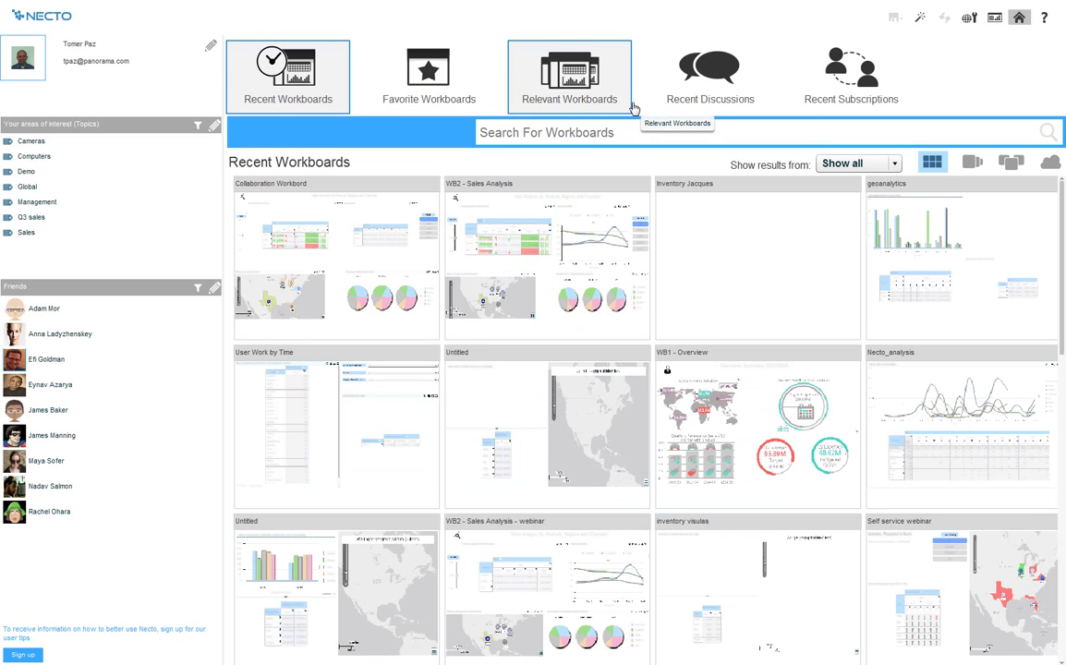
- Show Relevant Workbooks and page the Recent Discussions carousel through to the last discussion
{"action": "left_click", "coordinate": [584, 97]}
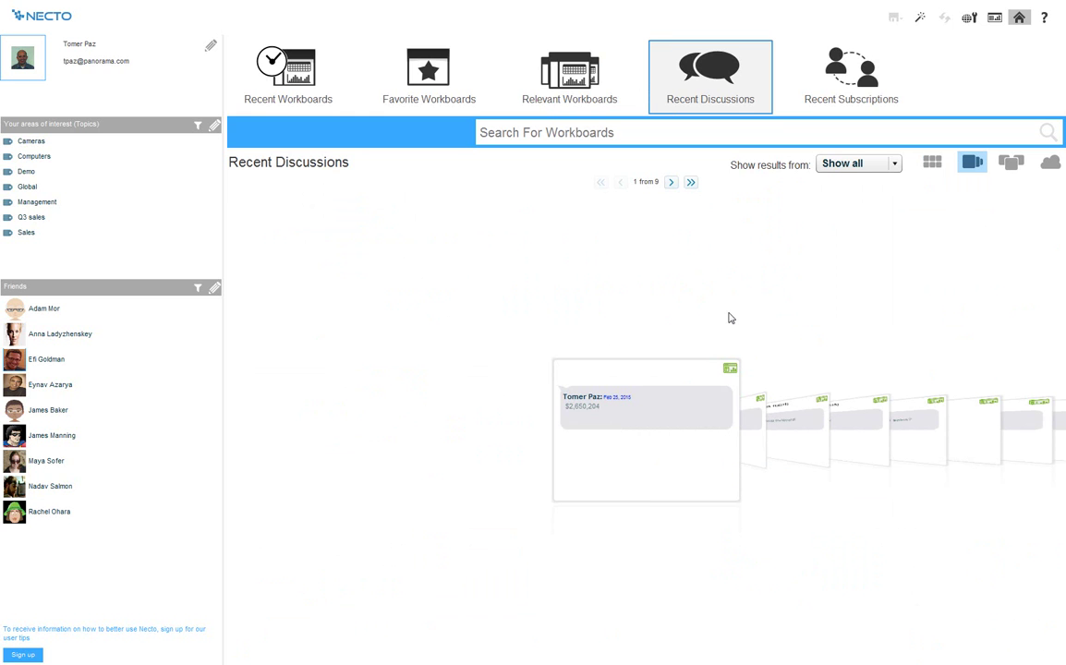
{"action": "left_click", "coordinate": [671, 182]}
{"action": "left_click", "coordinate": [671, 182]}
{"action": "left_click", "coordinate": [671, 182]}
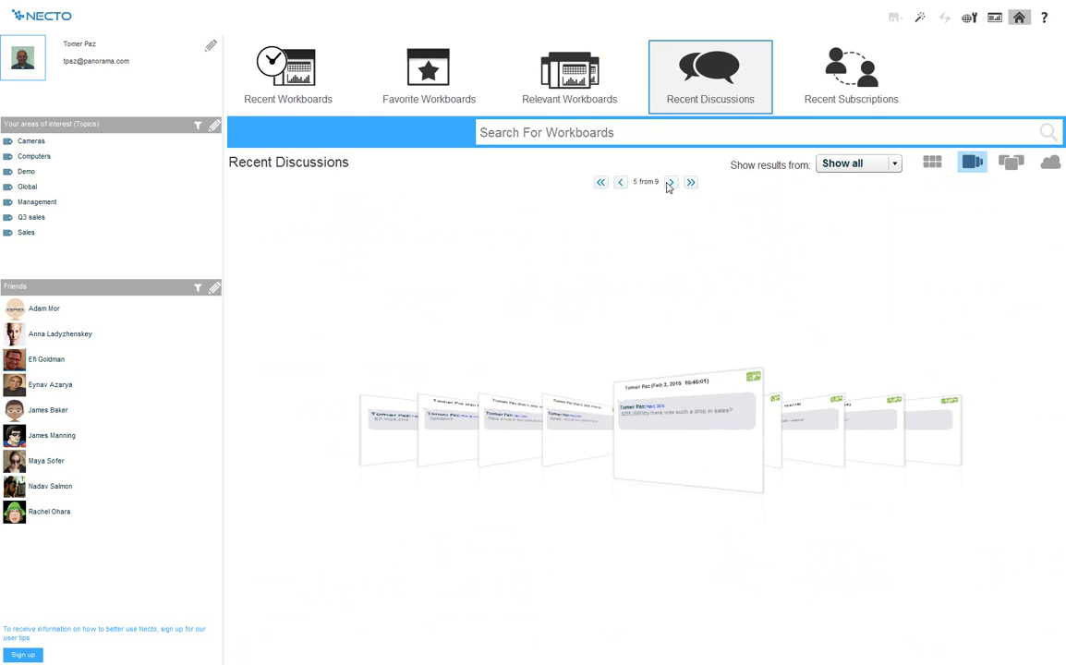
{"action": "left_click", "coordinate": [671, 182]}
{"action": "left_click", "coordinate": [671, 182]}
{"action": "left_click", "coordinate": [671, 182]}
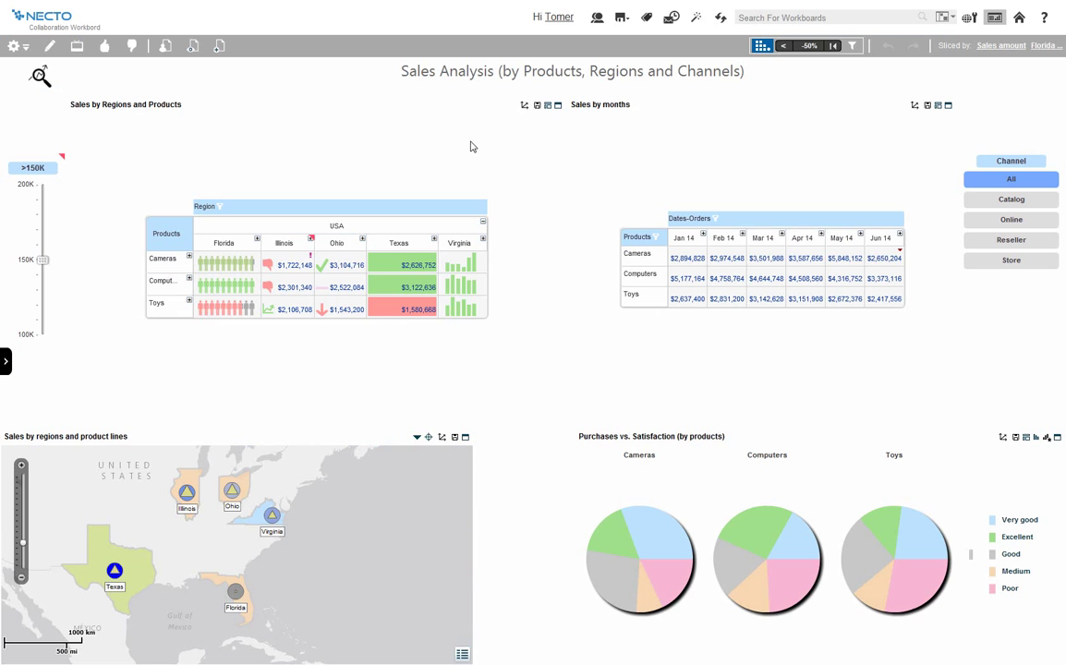
- Open the Sharing settings of the Collaboration Workbord from the saved workboards list
{"action": "left_click", "coordinate": [9, 368]}
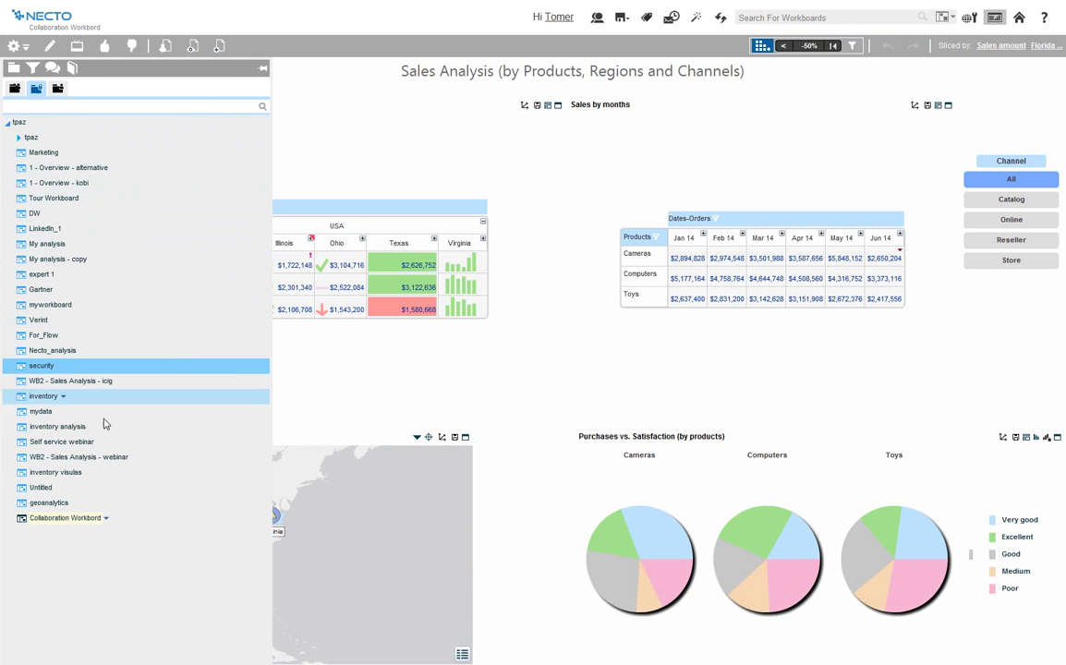
{"action": "right_click", "coordinate": [108, 521]}
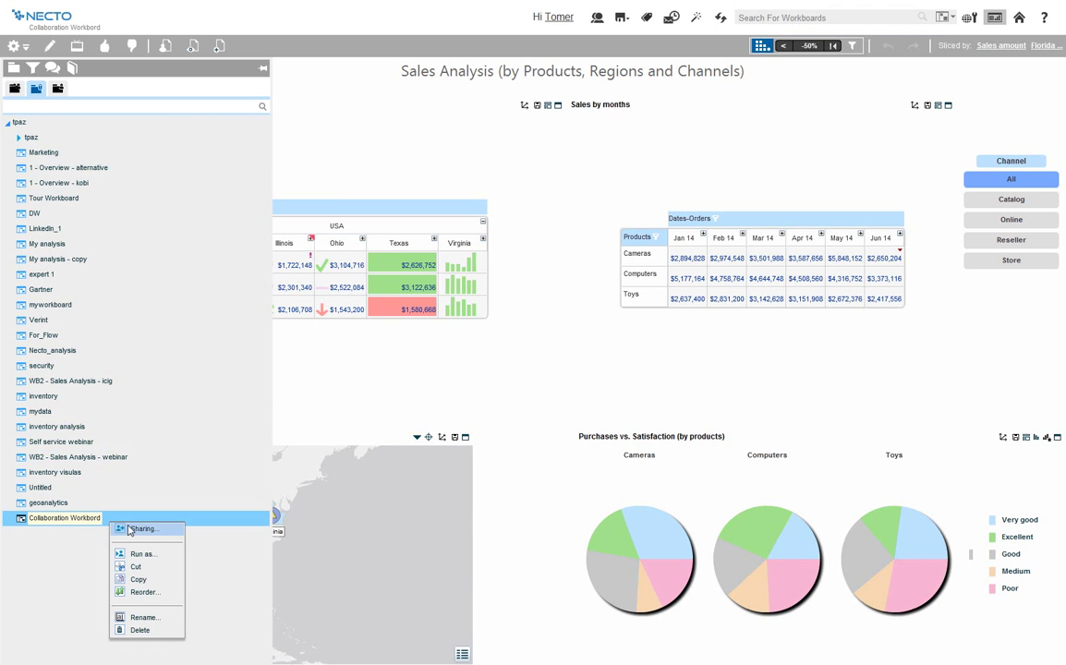
{"action": "left_click", "coordinate": [144, 529]}
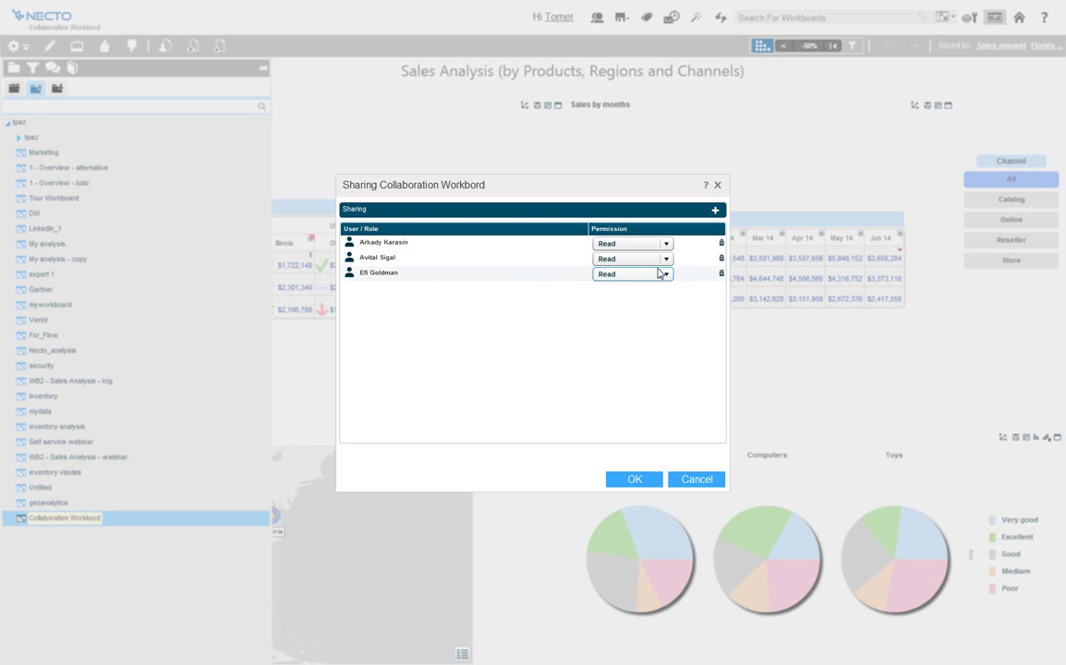
- Add a PANSW user to the sharing list with Read permission and save
{"action": "left_click", "coordinate": [714, 210]}
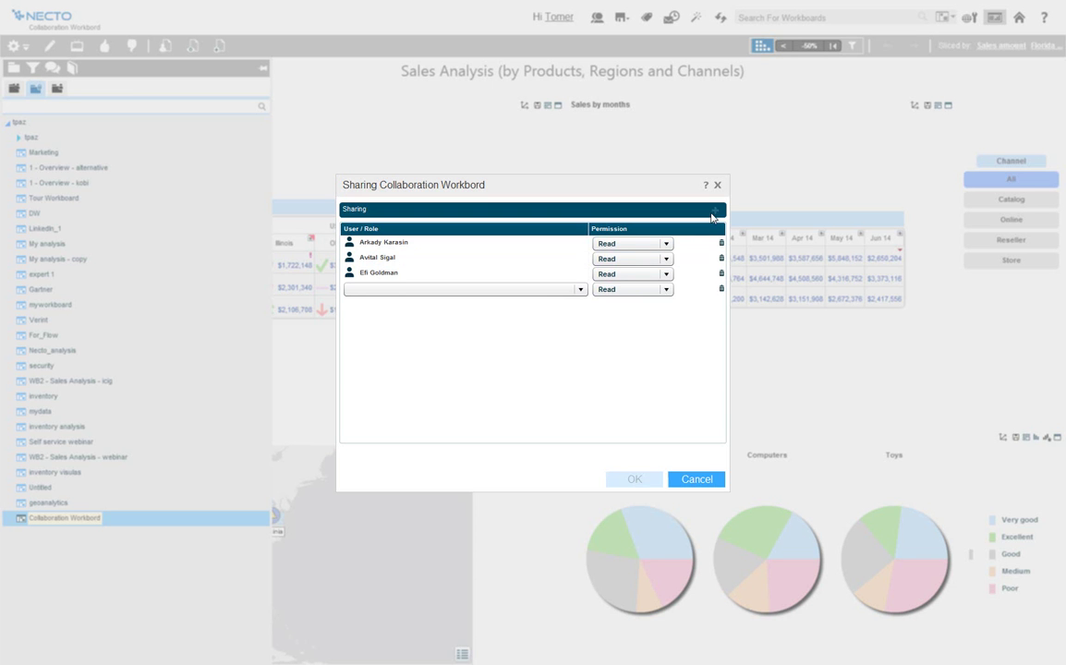
{"action": "left_click", "coordinate": [580, 289]}
{"action": "left_click", "coordinate": [357, 379]}
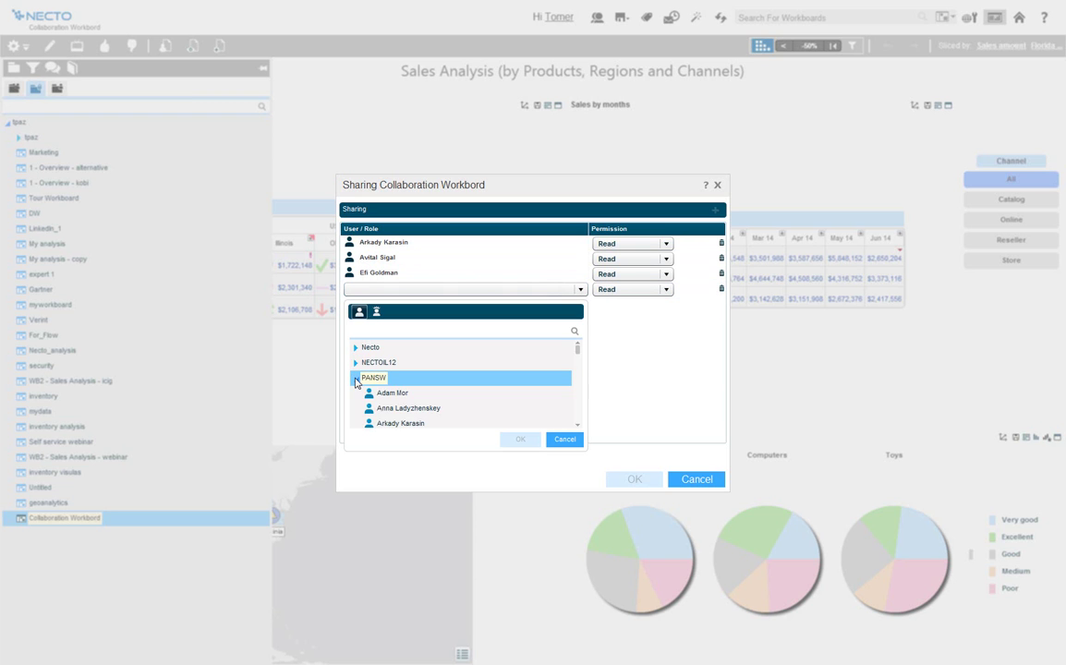
{"action": "scroll", "coordinate": [388, 403], "scroll_direction": "down", "scroll_amount": 3}
{"action": "left_click", "coordinate": [395, 407]}
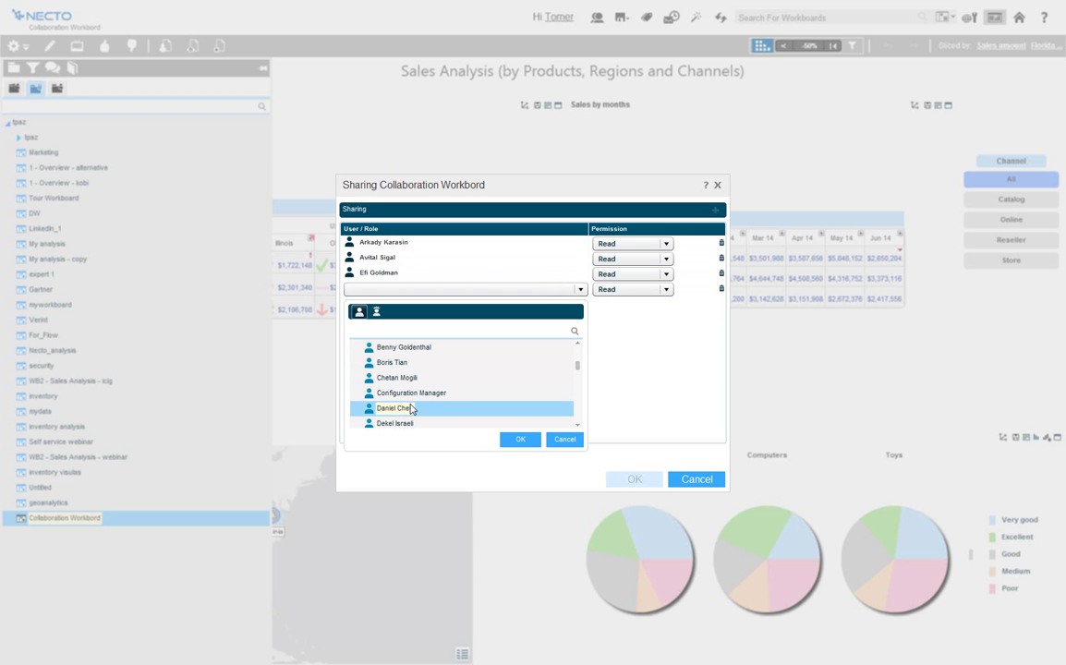
{"action": "left_click", "coordinate": [523, 440]}
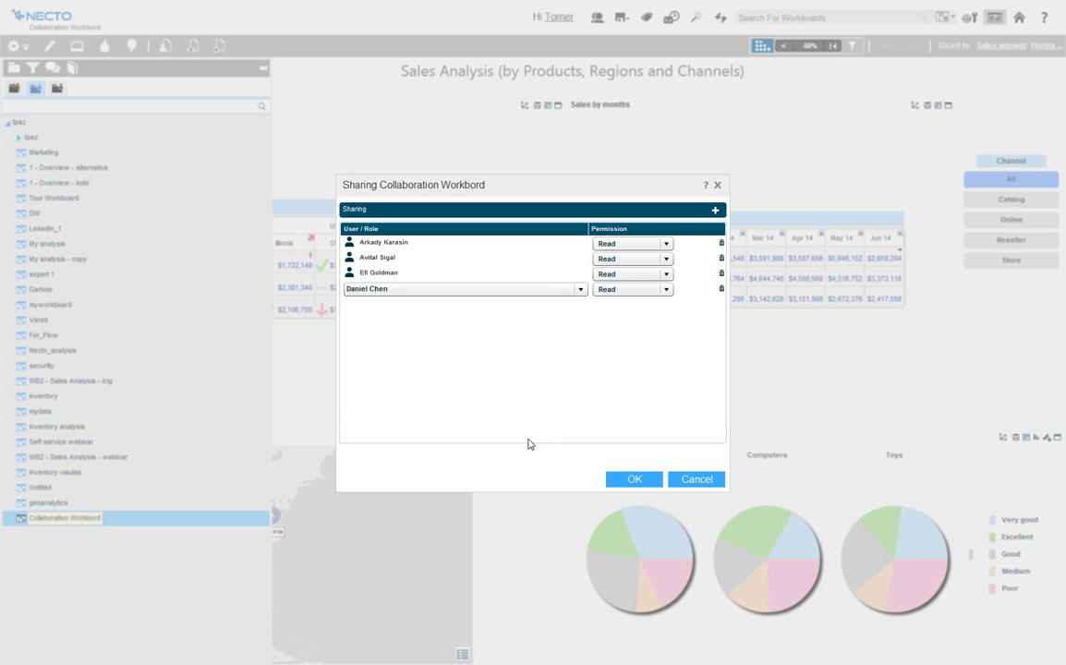
{"action": "left_click", "coordinate": [666, 290]}
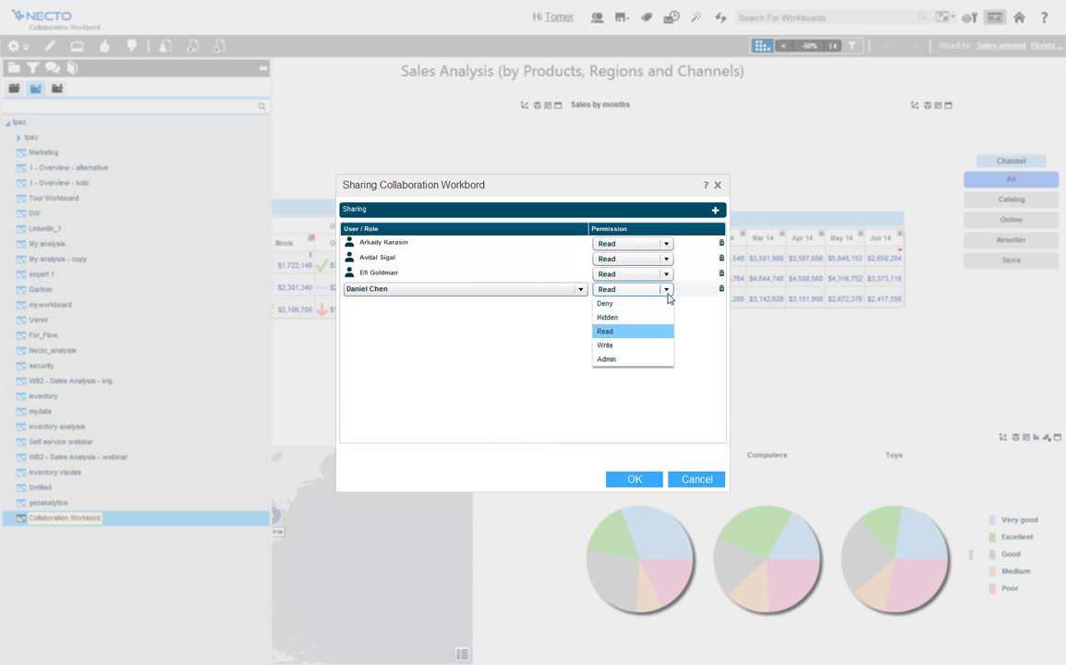
{"action": "left_click", "coordinate": [606, 330]}
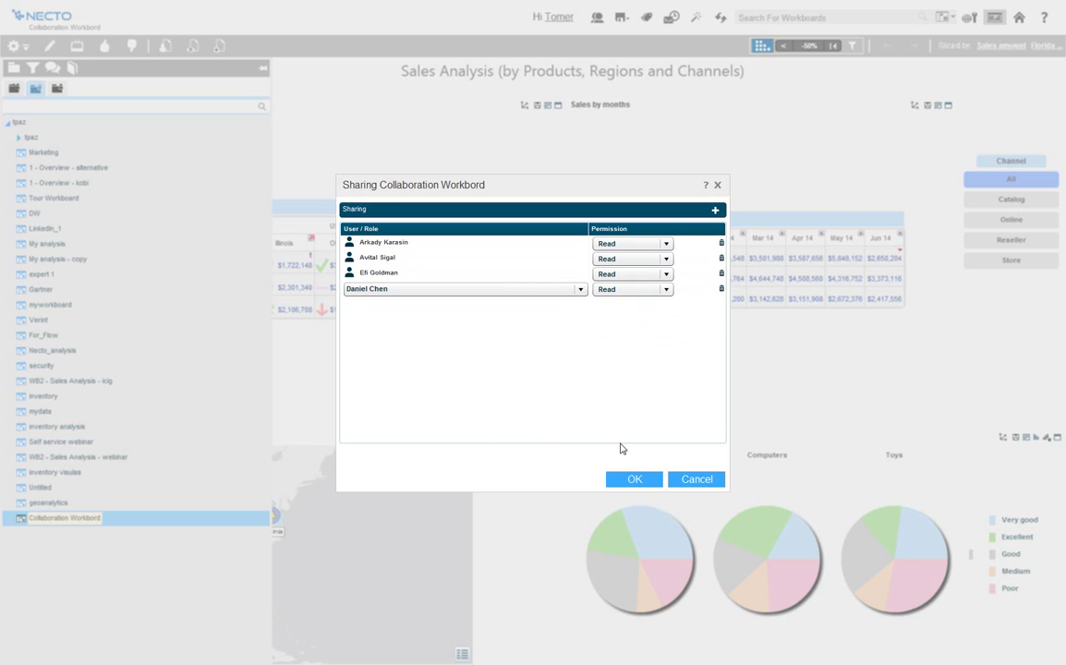
{"action": "left_click", "coordinate": [624, 477]}
- Send the workboard by e-mail, accepting the suggested recipient in the Outlook message
{"action": "left_click", "coordinate": [262, 67]}
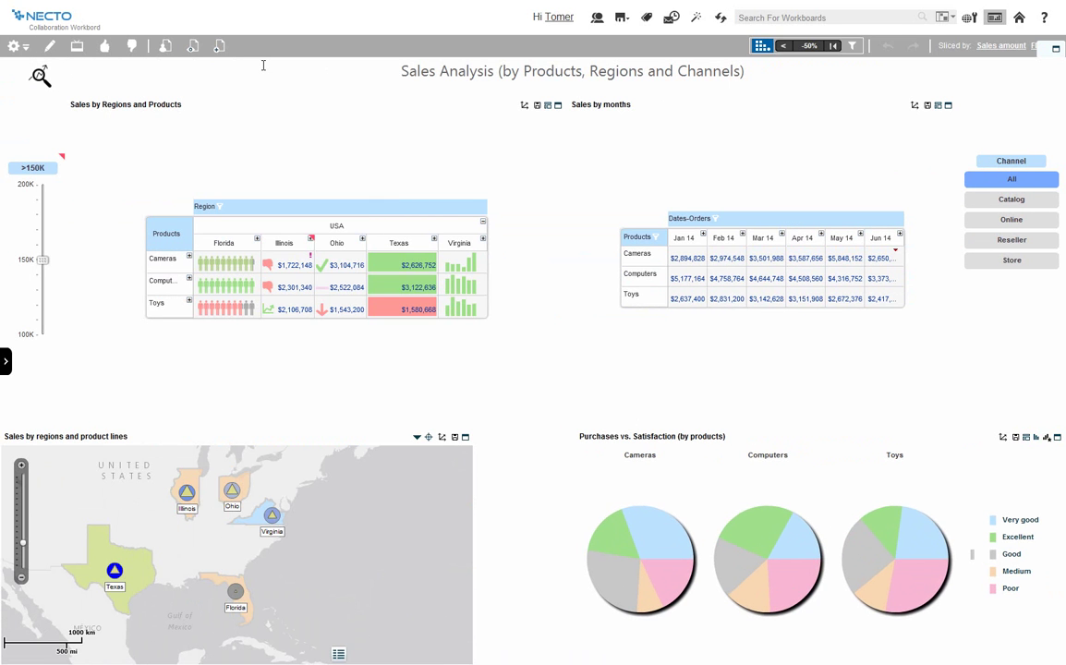
{"action": "left_click", "coordinate": [619, 18]}
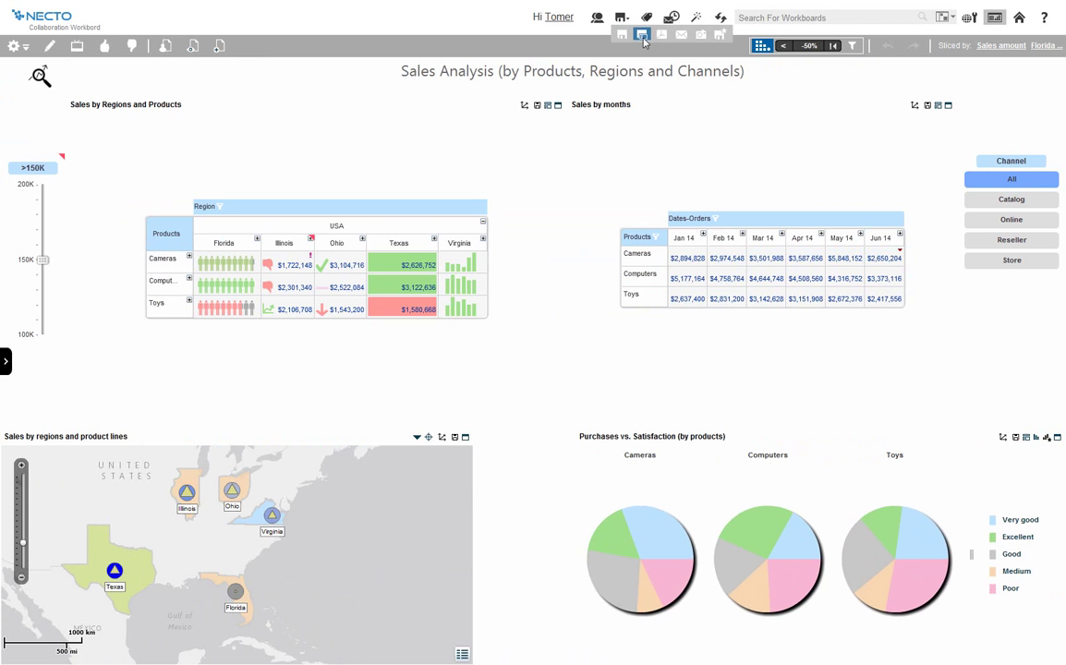
{"action": "left_click", "coordinate": [642, 35]}
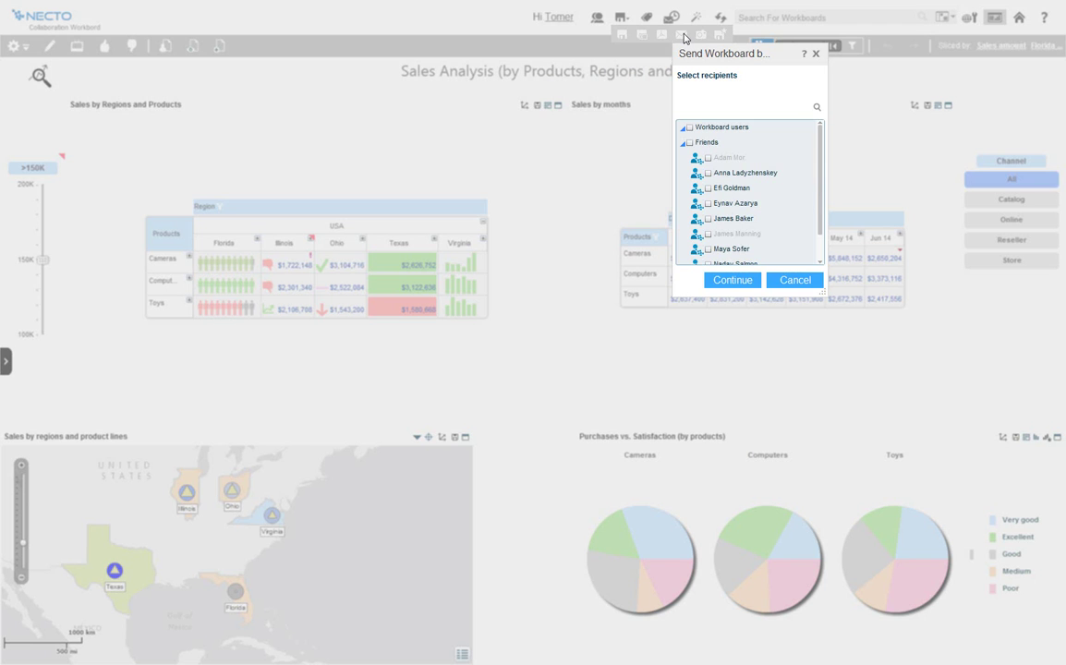
{"action": "left_click", "coordinate": [732, 279]}
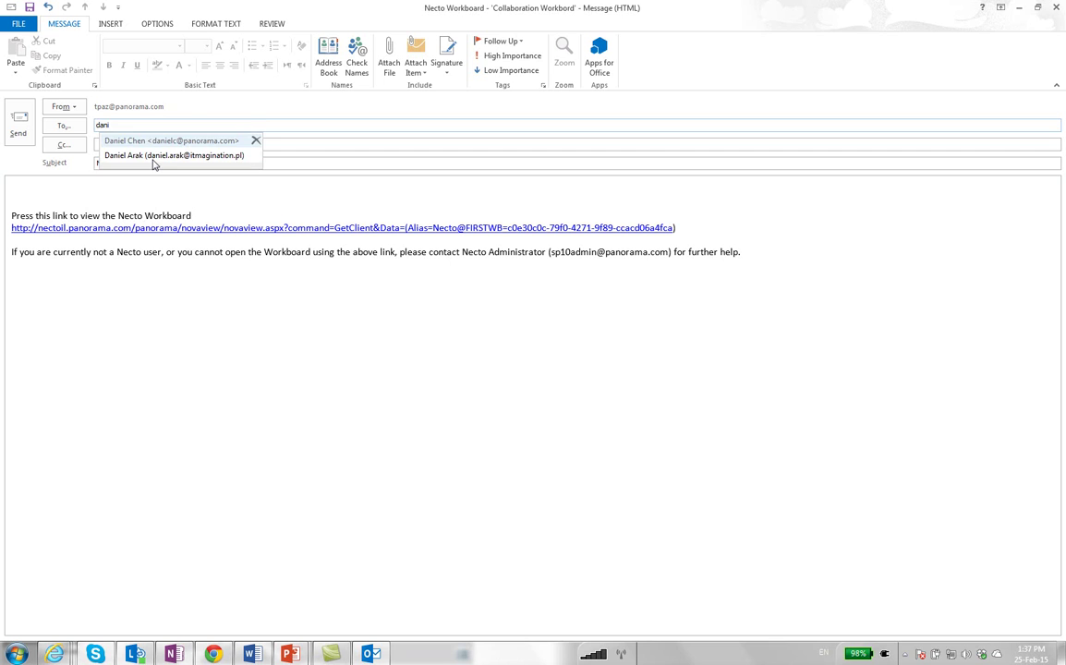
{"action": "key", "text": "Return"}
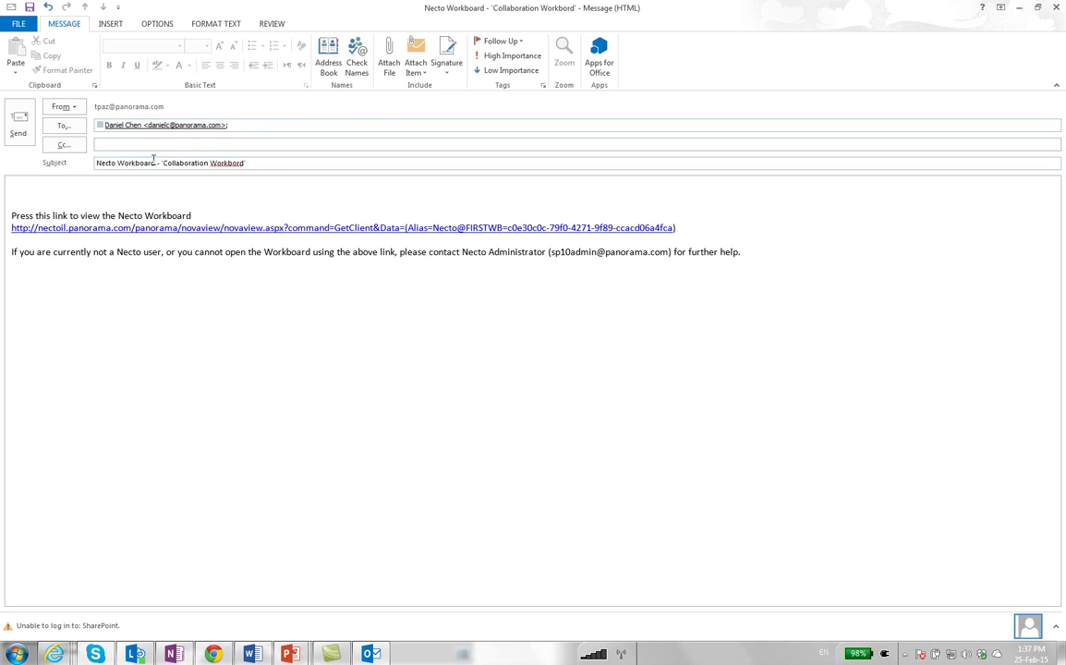
- Write a greeting to the recipient and 'Please take a look -' above the link, removing the blank line
{"action": "left_click", "coordinate": [64, 191]}
{"action": "type", "text": "Hi"}
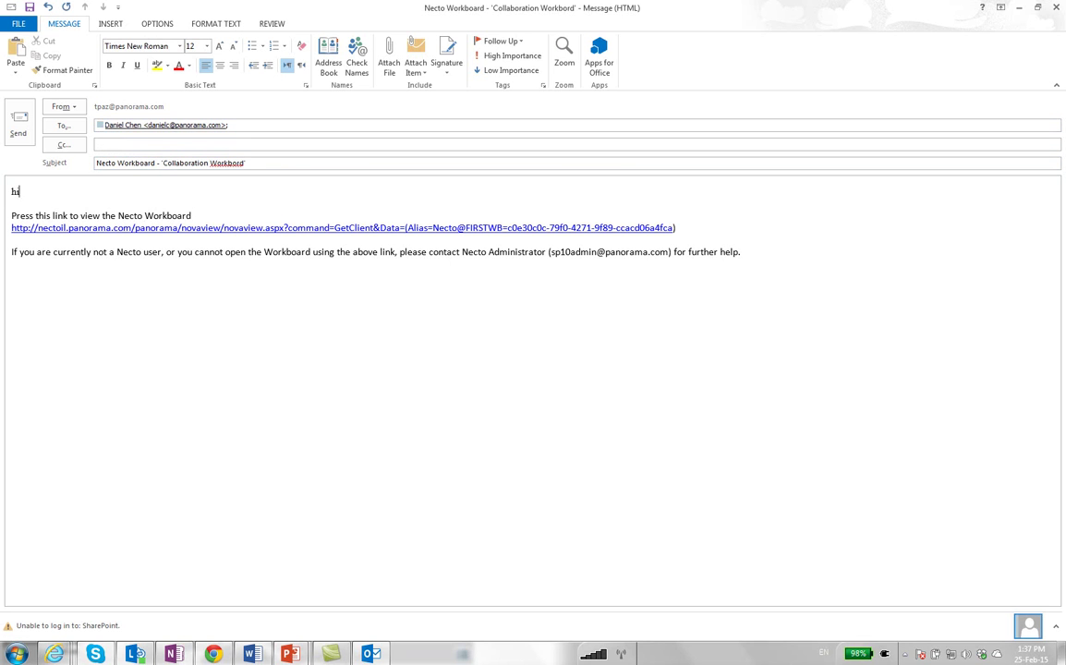
{"action": "type", "text": " Daniel,"}
{"action": "key", "text": "Return"}
{"action": "key", "text": "Return"}
{"action": "type", "text": "Pleas"}
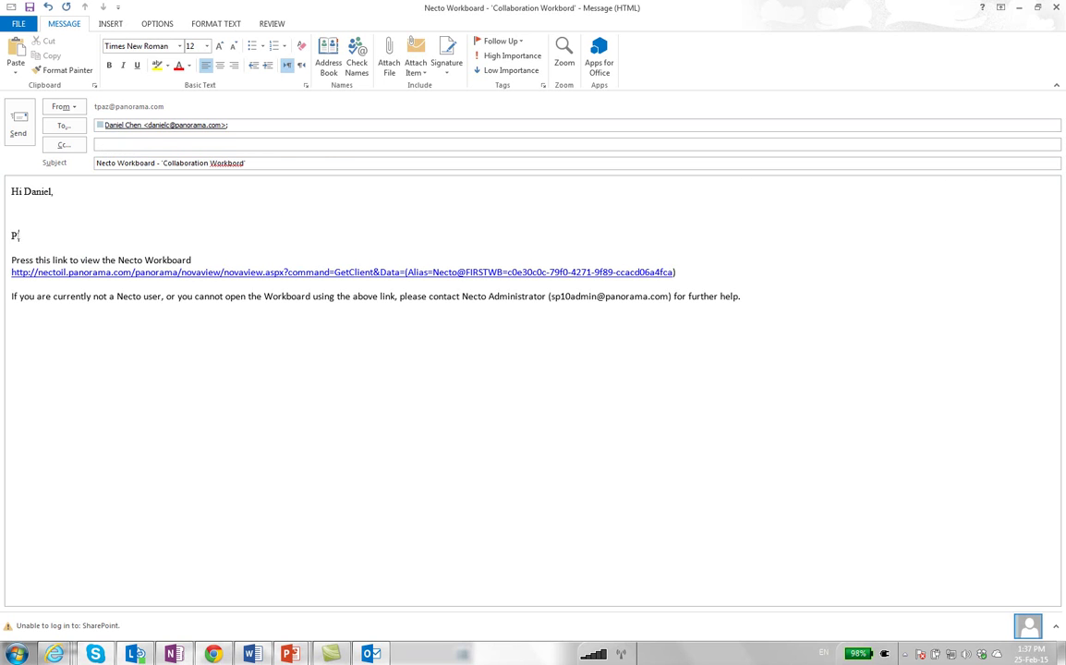
{"action": "type", "text": "e take a look -"}
{"action": "left_click", "coordinate": [22, 209]}
{"action": "key", "text": "Delete"}
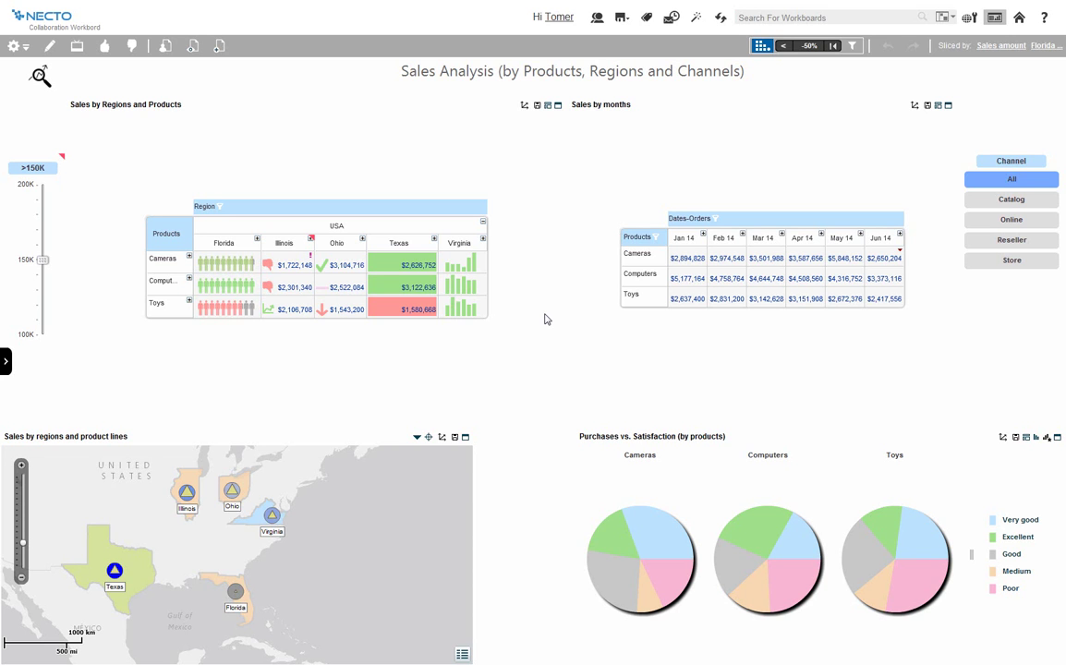
- Comment on Jan 14 Cameras 'This is very important because of the relevancy for future endevours' and select 'endevours'
{"action": "left_click", "coordinate": [192, 47]}
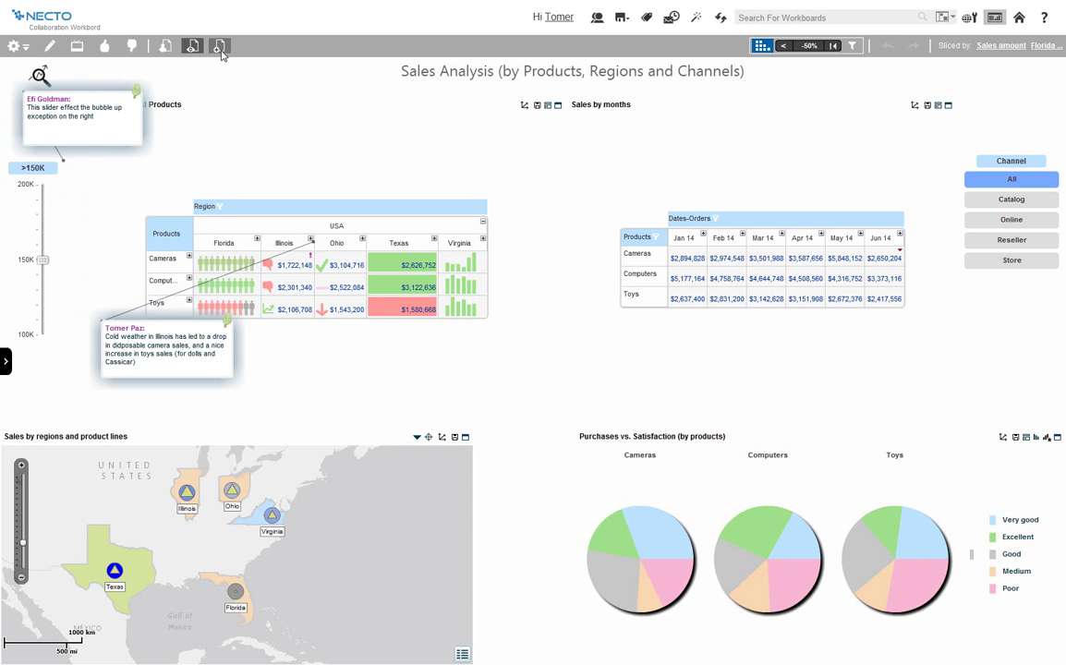
{"action": "left_click", "coordinate": [220, 47]}
{"action": "left_click", "coordinate": [697, 273]}
{"action": "type", "text": "T"}
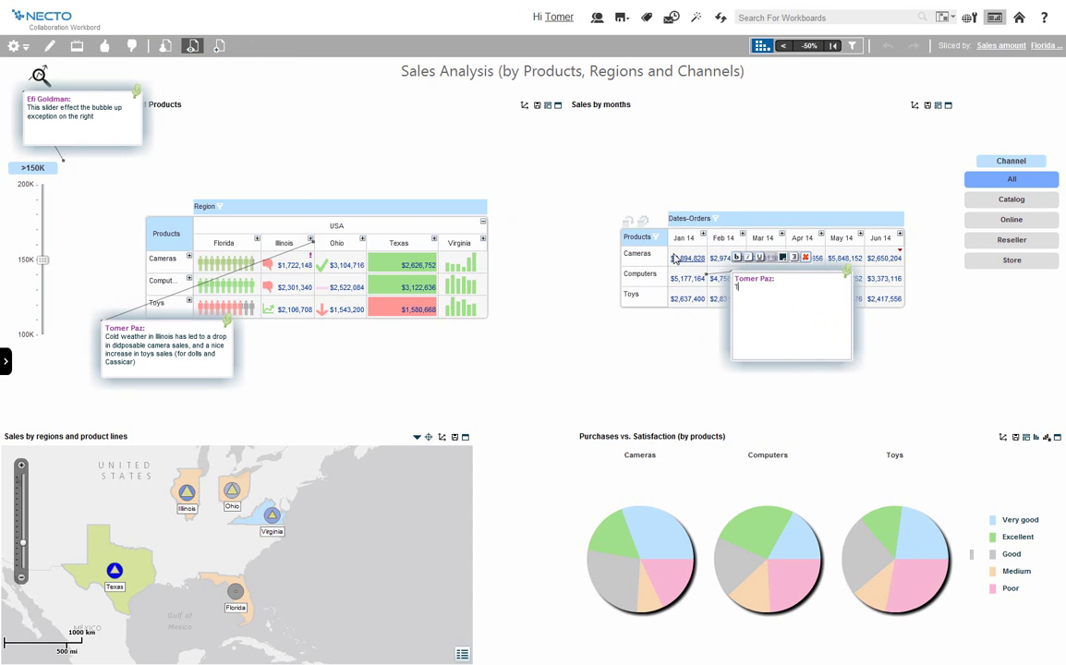
{"action": "type", "text": "his is very important because of the relevancy for future endevour"}
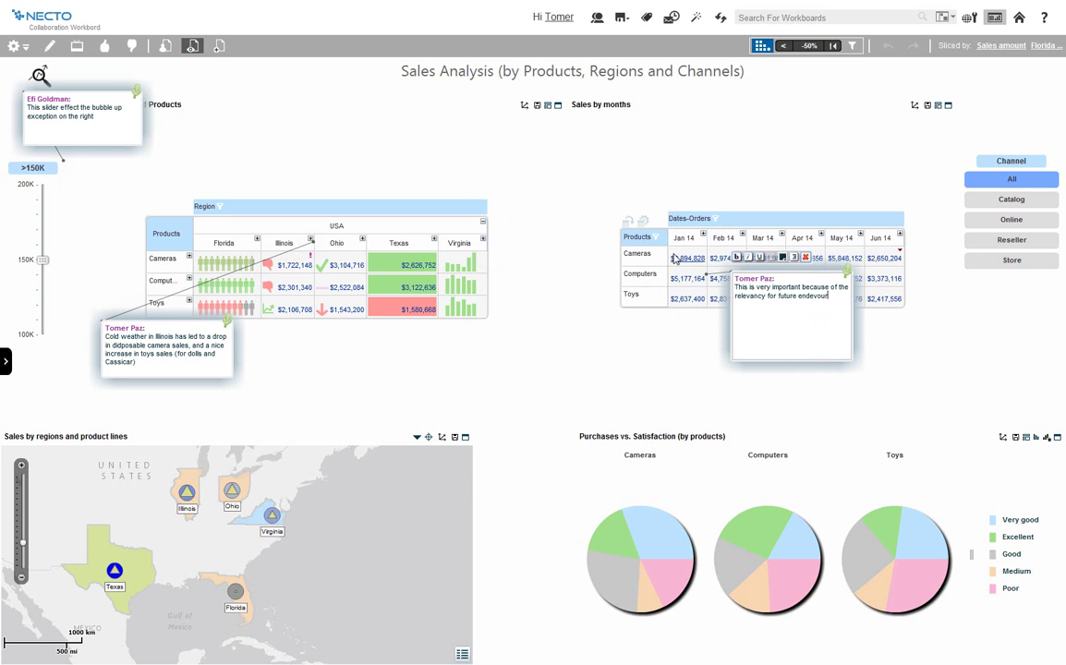
{"action": "type", "text": "s"}
{"action": "key", "text": "ctrl+shift+Left"}
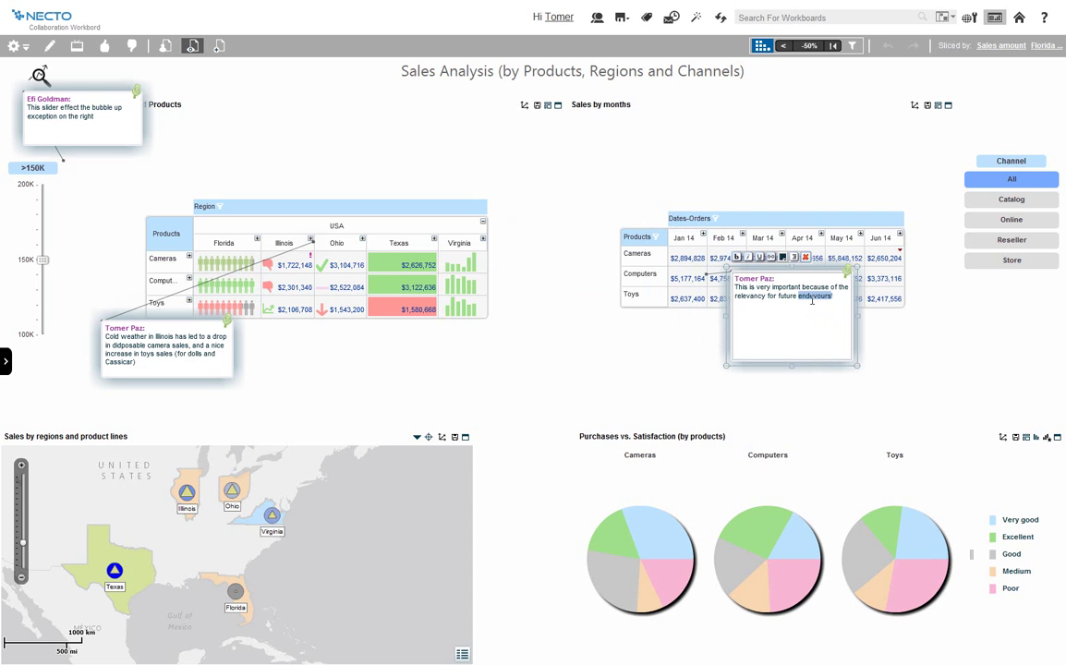
- Link 'endevours' to the Simple Exceptions workbook under Advanced Examples > Exceptions Samples
{"action": "left_click", "coordinate": [772, 258]}
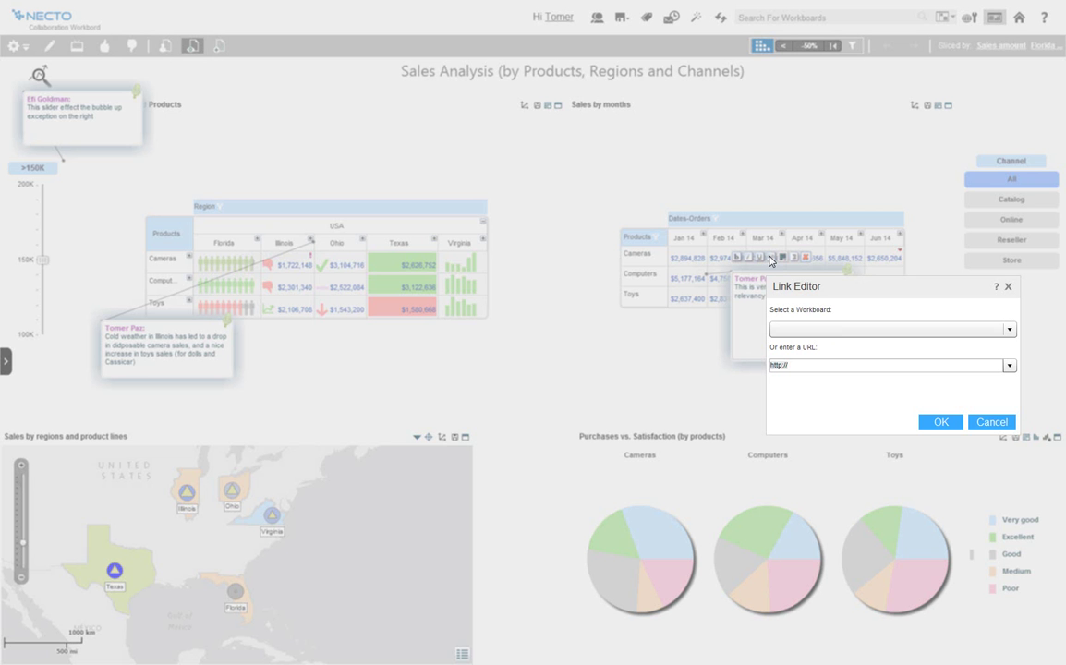
{"action": "left_click", "coordinate": [1009, 329]}
{"action": "left_click", "coordinate": [793, 452]}
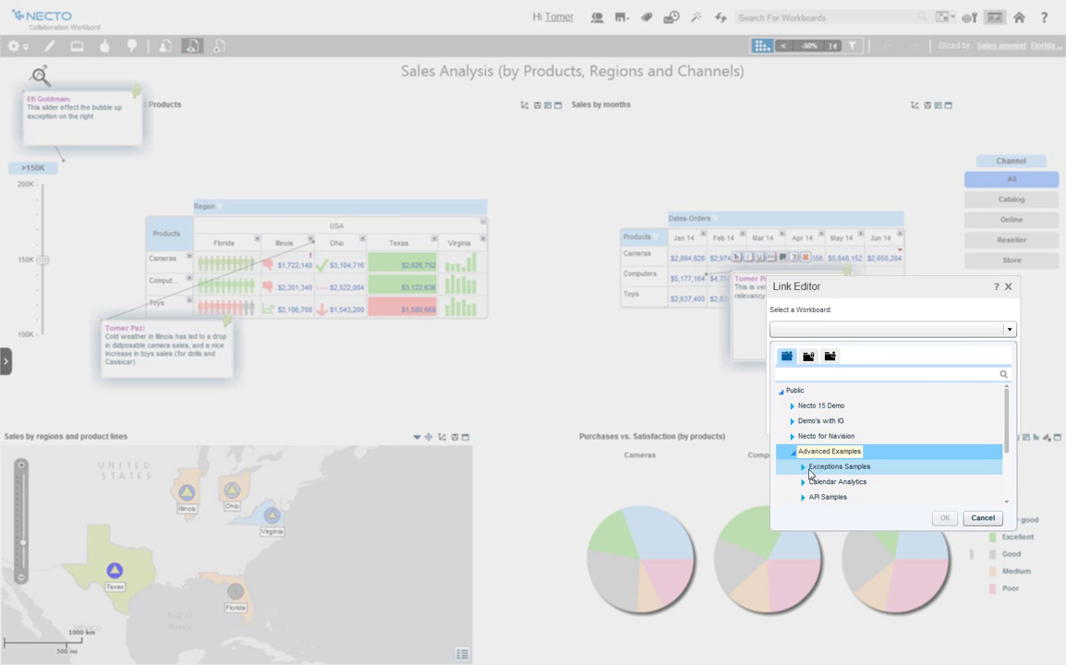
{"action": "left_click", "coordinate": [802, 466]}
{"action": "left_click", "coordinate": [836, 481]}
{"action": "left_click", "coordinate": [945, 518]}
{"action": "left_click", "coordinate": [1010, 366]}
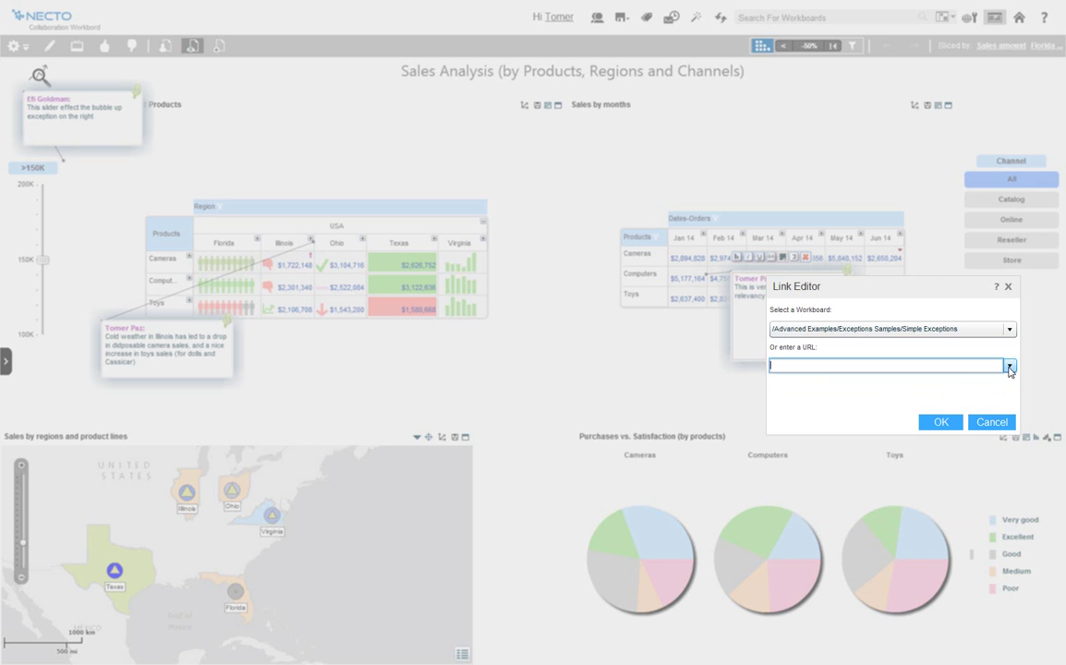
{"action": "left_click", "coordinate": [940, 422]}
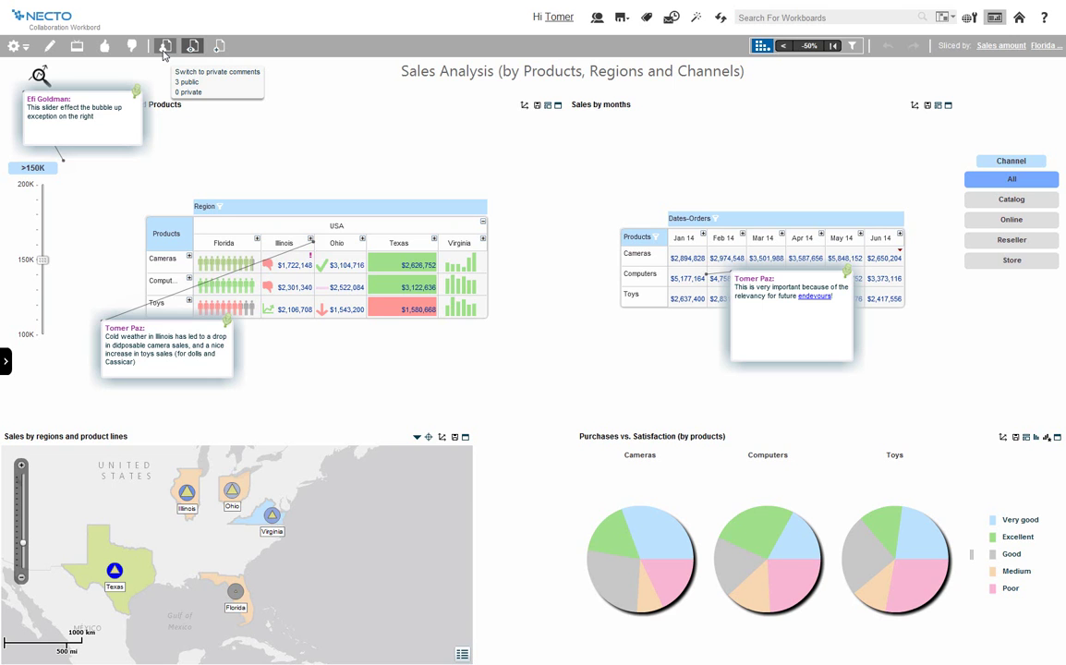
- Switch to private comments so the public comment bubbles are hidden
{"action": "left_click", "coordinate": [163, 50]}
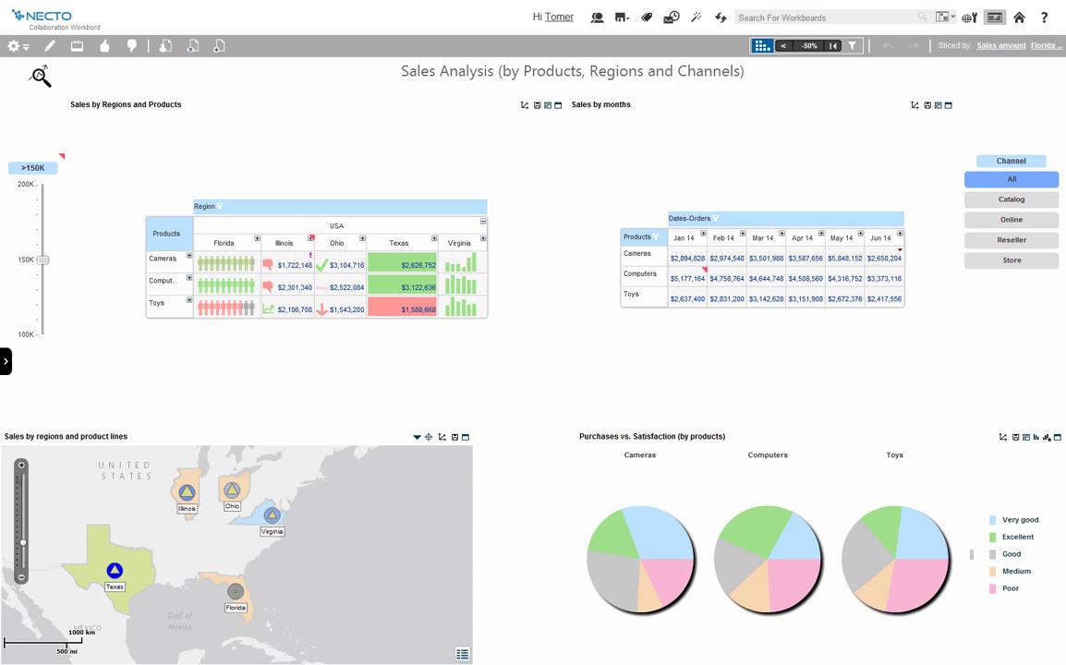
- Find people related to the Jun 14 Cameras value and show them as a checkable list
{"action": "right_click", "coordinate": [895, 263]}
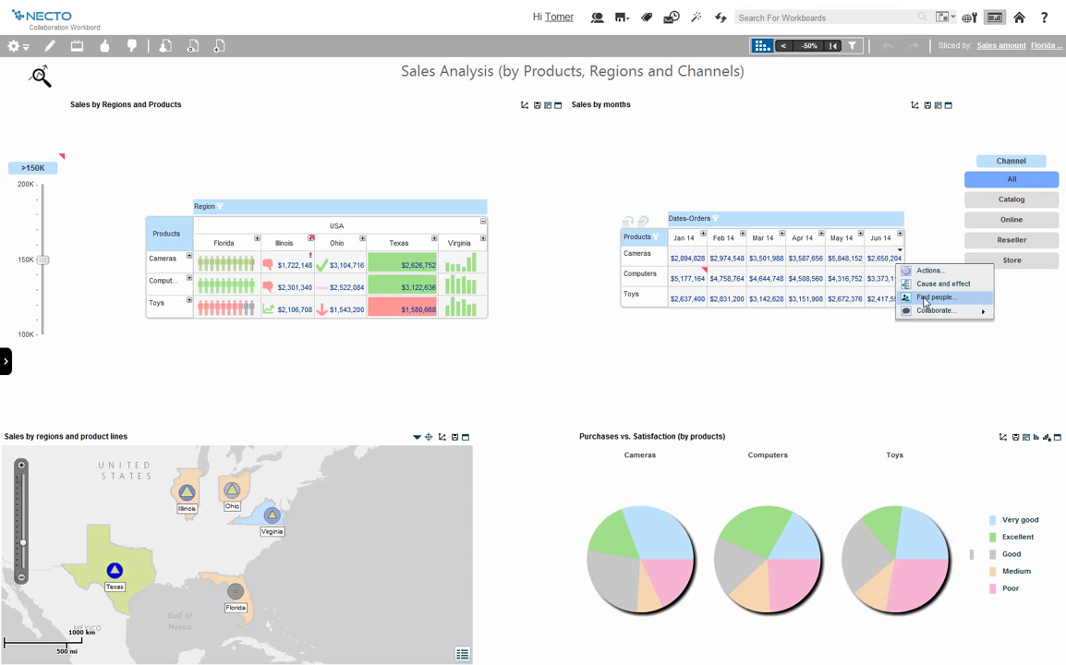
{"action": "left_click", "coordinate": [924, 298]}
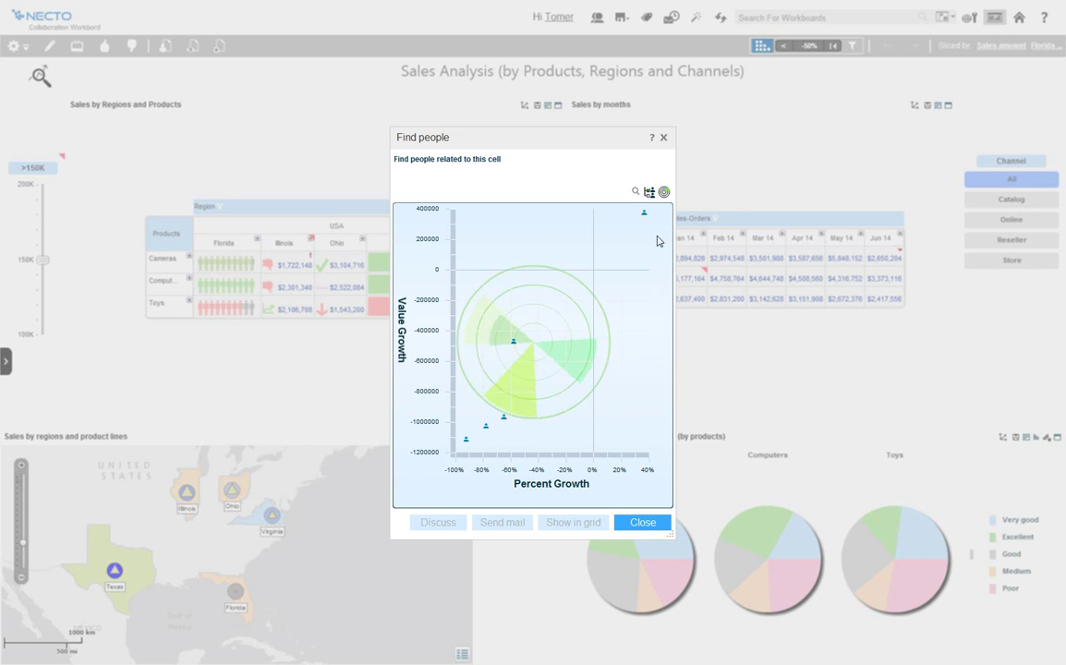
{"action": "mouse_move", "coordinate": [518, 347]}
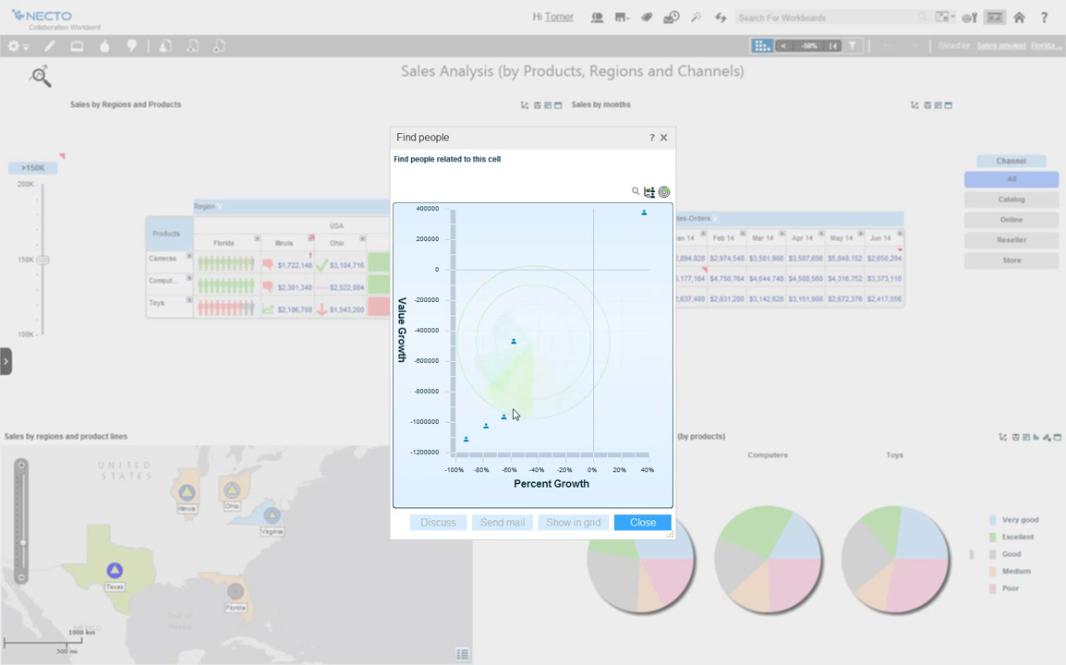
{"action": "mouse_move", "coordinate": [486, 431]}
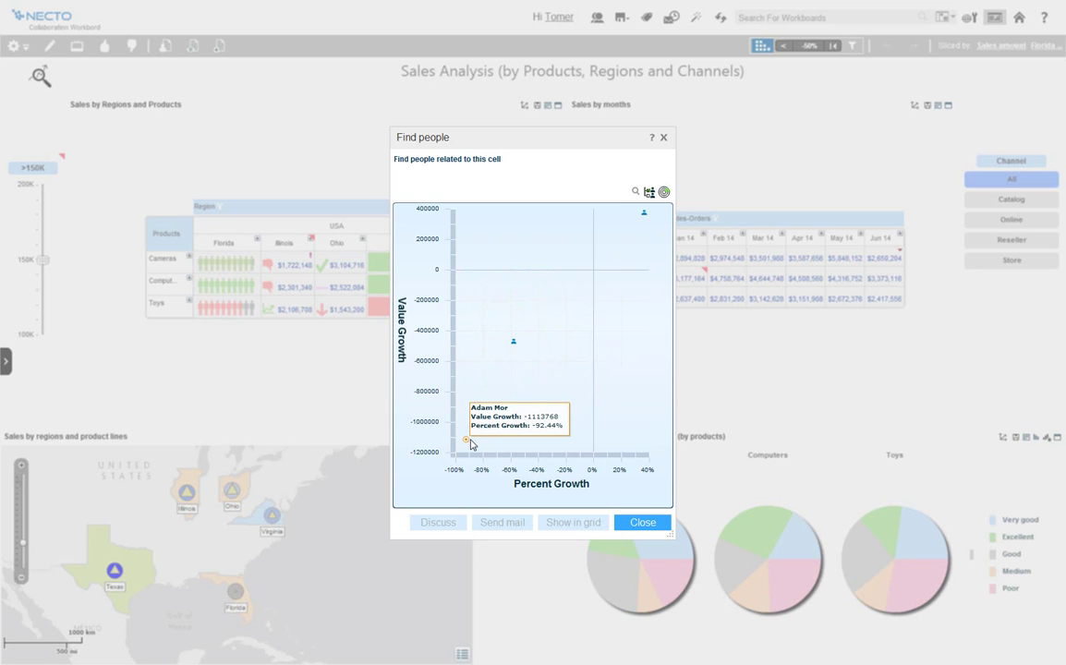
{"action": "left_click", "coordinate": [472, 444]}
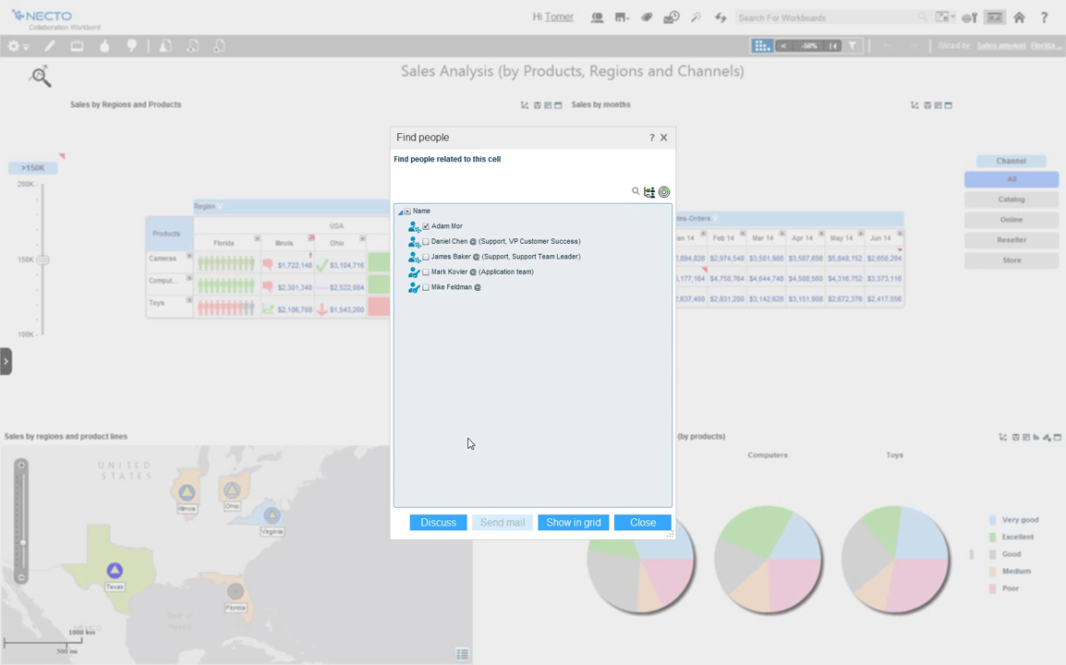
- Discuss with the checked person, asking 'What is the reason for this problem?', then open the people directory
{"action": "left_click", "coordinate": [452, 528]}
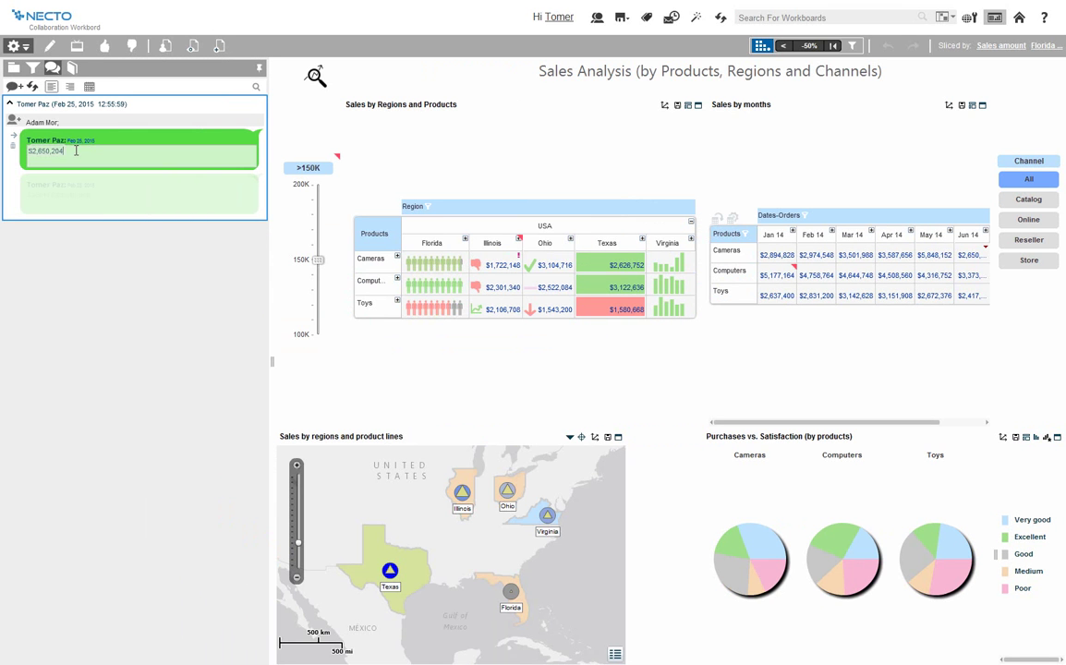
{"action": "type", "text": "What is the reason for this problem?"}
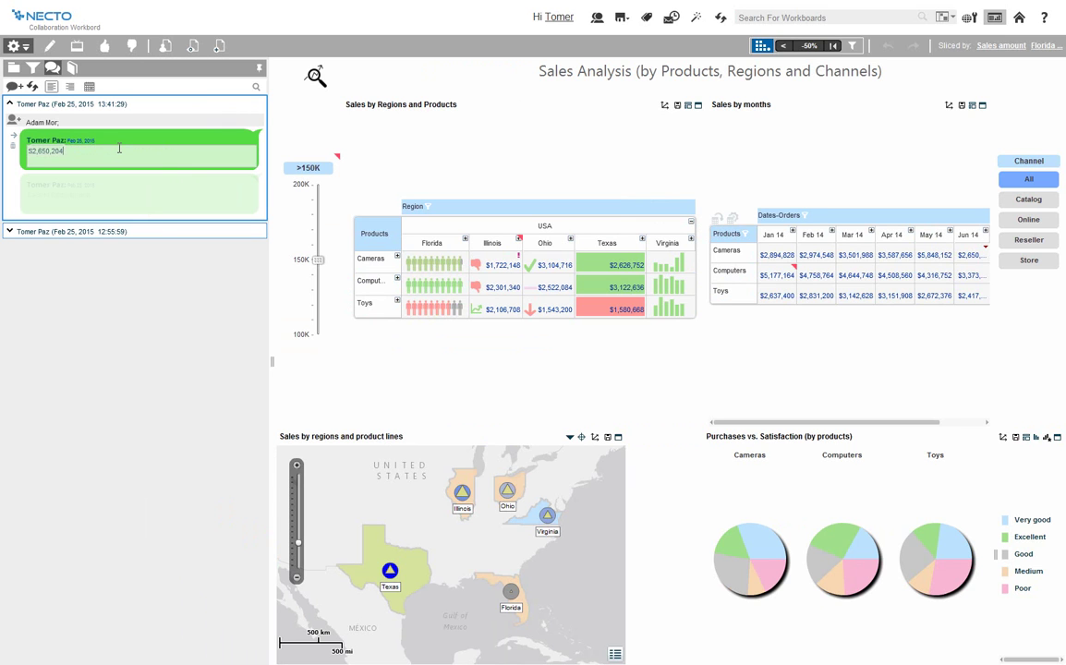
{"action": "left_click", "coordinate": [597, 17]}
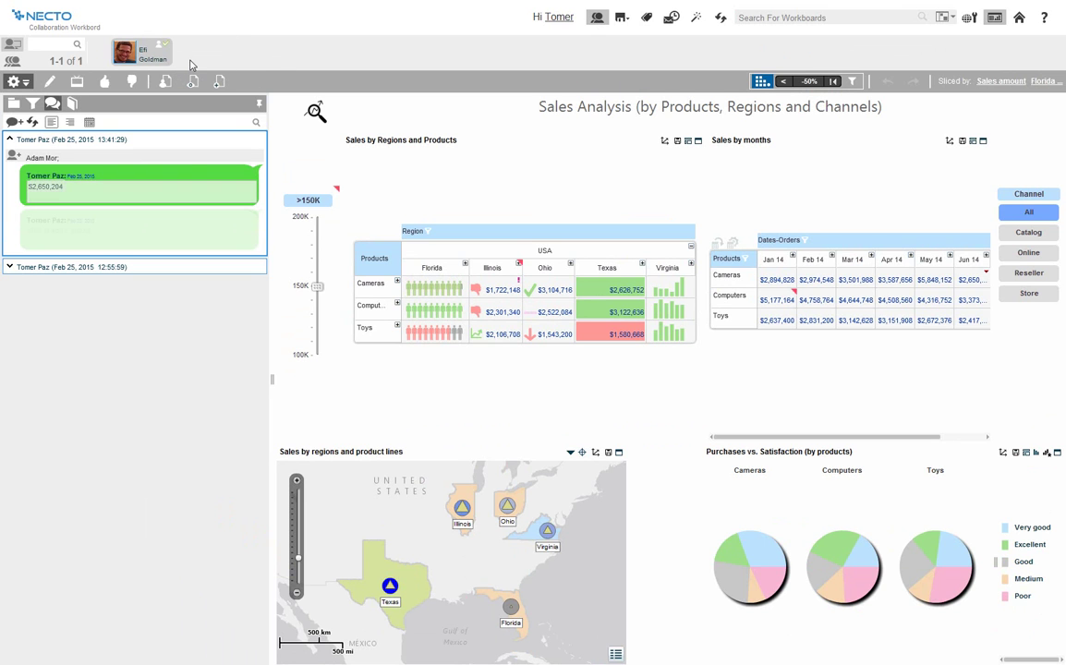
- List all nine people and add another colleague to the discussion about the $2,650,204 value
{"action": "left_click", "coordinate": [13, 61]}
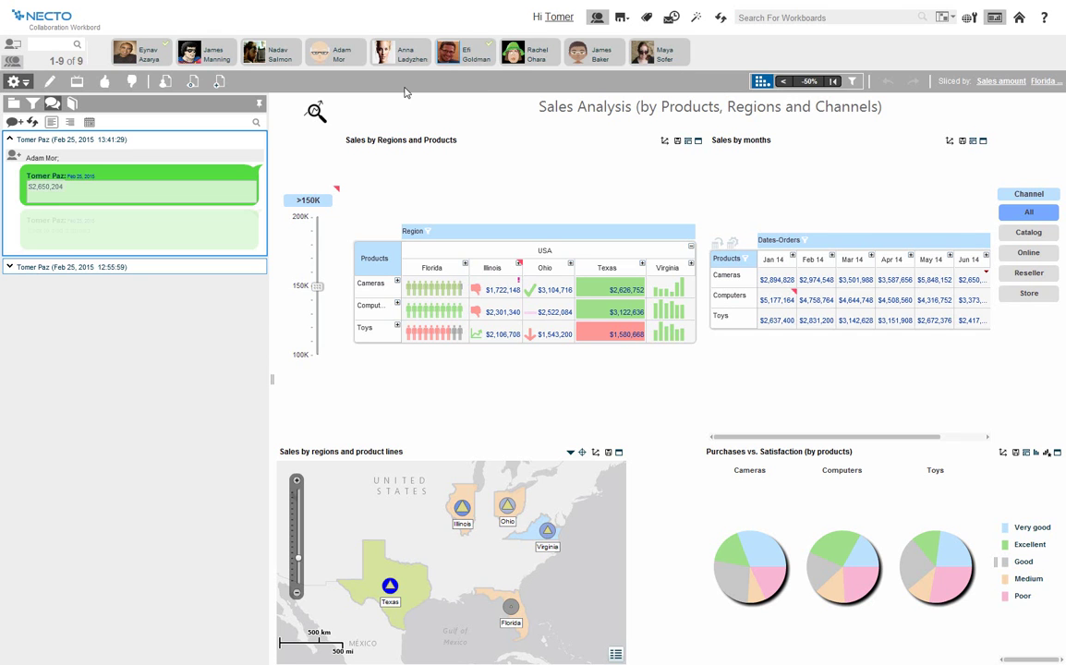
{"action": "left_click_drag", "start_coordinate": [196, 49], "coordinate": [102, 156]}
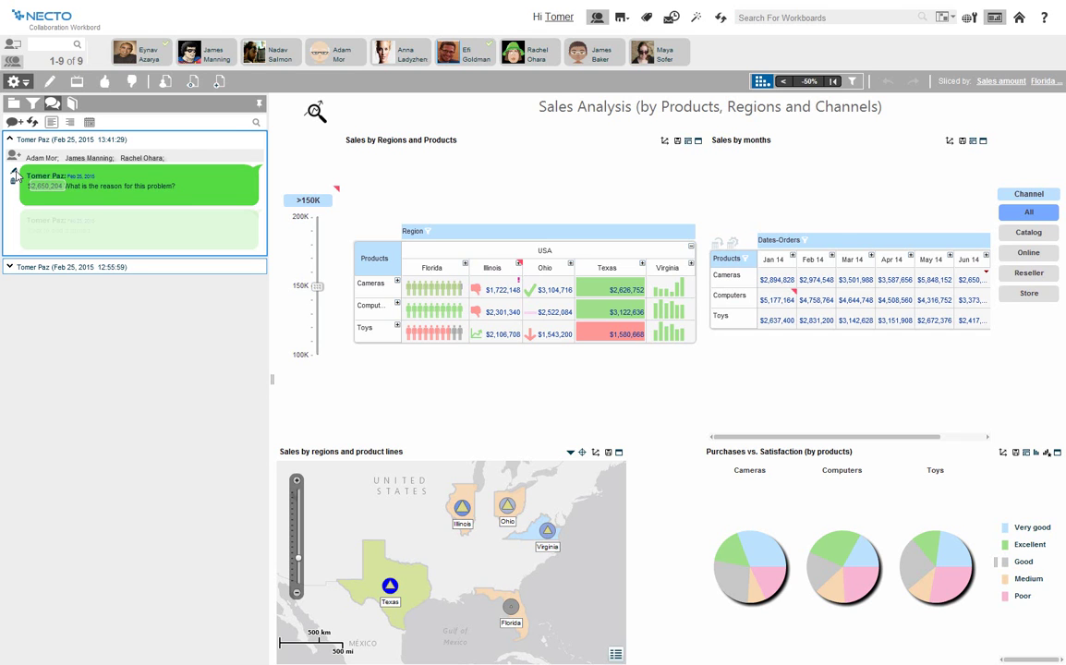
- Apply the $2,650,204 link's saved view, slicing by Sales amount, Florida and 7/29/2014
{"action": "mouse_move", "coordinate": [48, 193]}
{"action": "left_click", "coordinate": [51, 189]}
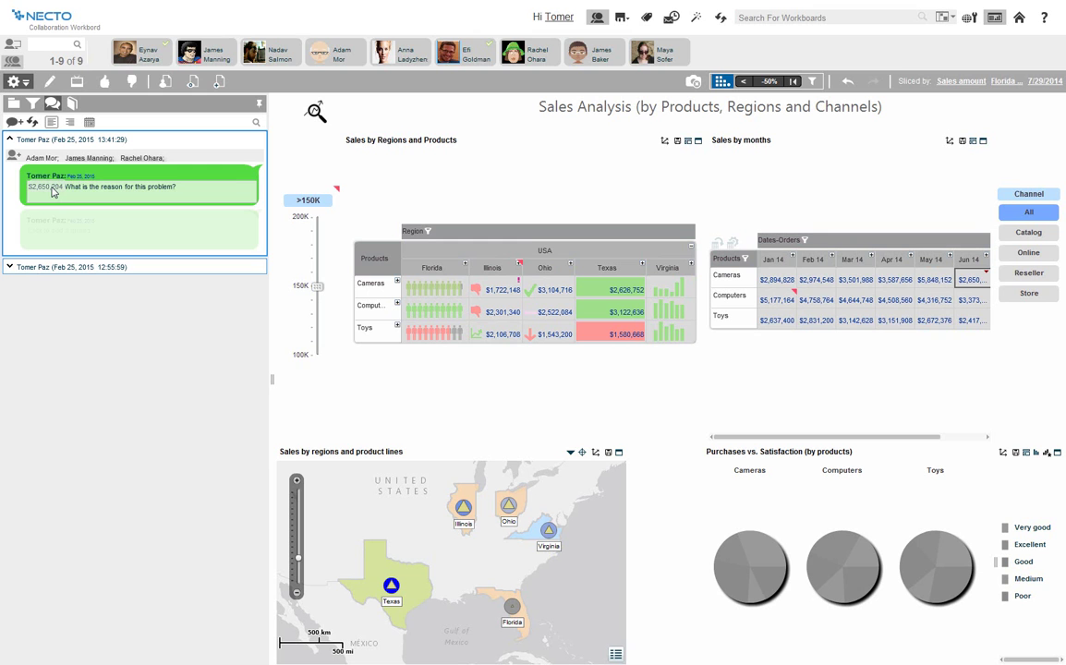
- Open the notifications manager, then switch to the Advisor view showing 5 visits and 0 likes
{"action": "left_click", "coordinate": [673, 18]}
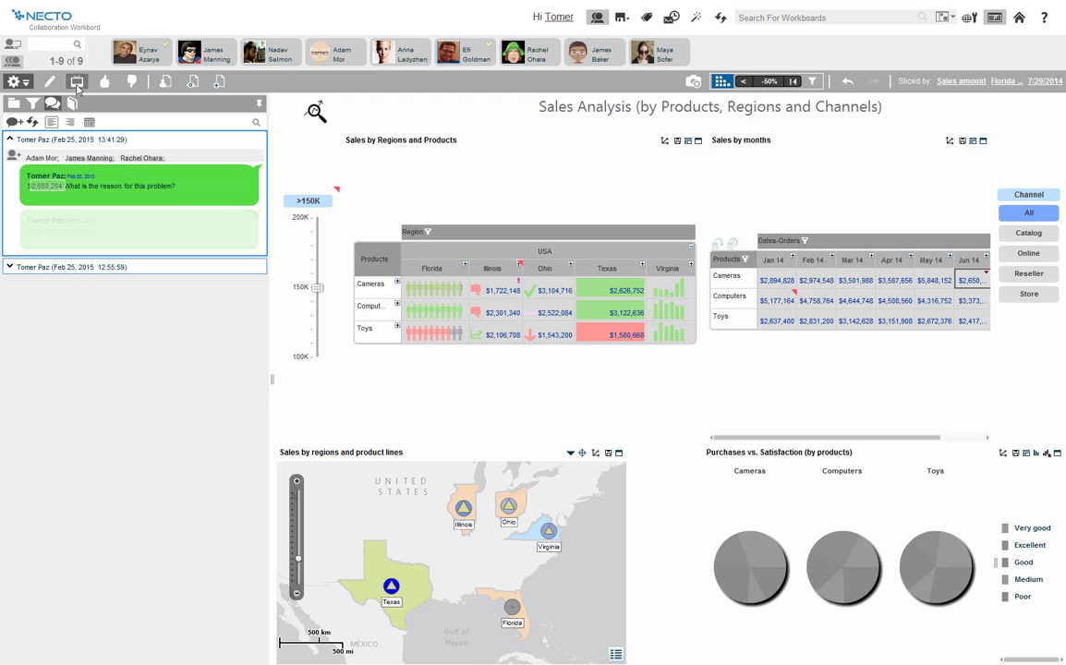
{"action": "left_click", "coordinate": [77, 81]}
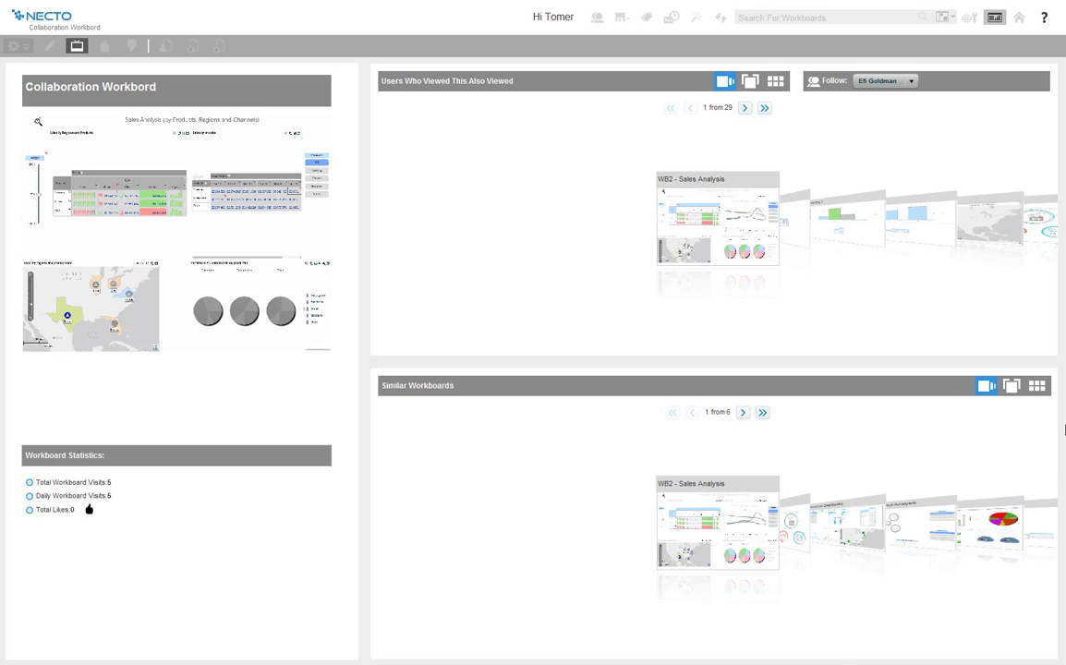
- Grid the Similar Workboards, browse also-viewed workbooks to Training, then grid those too
{"action": "left_click", "coordinate": [1036, 385]}
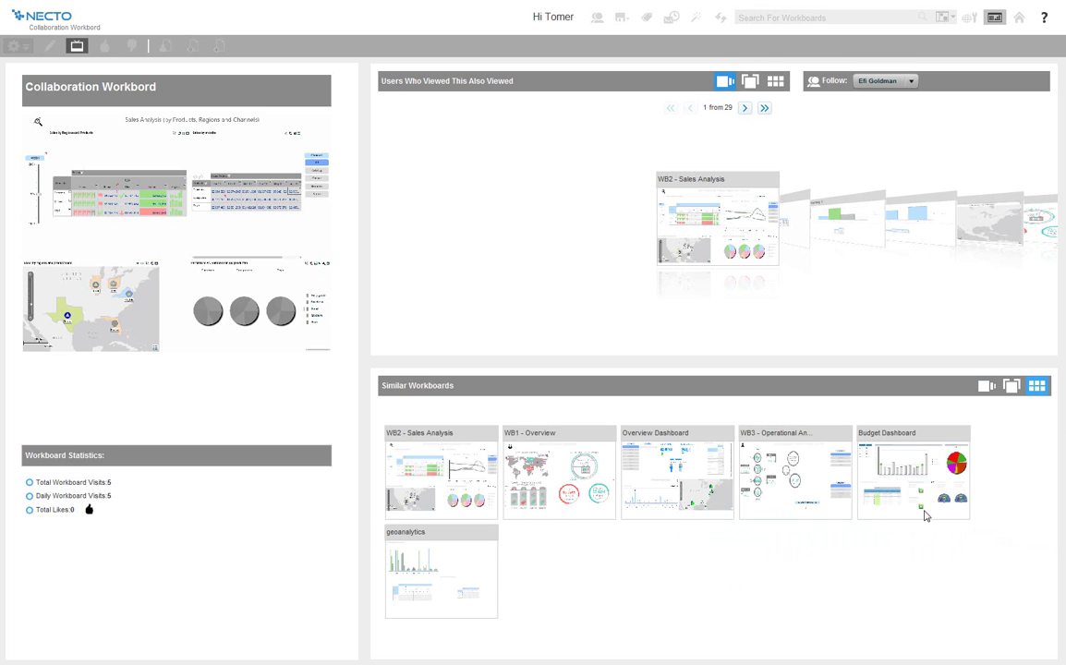
{"action": "left_click", "coordinate": [744, 108]}
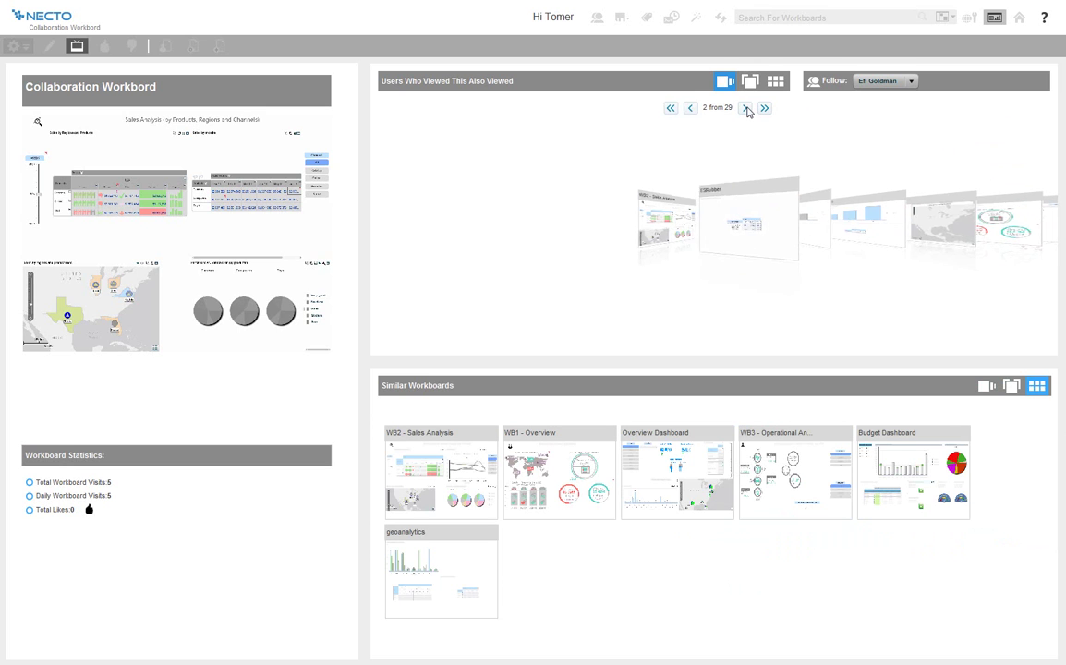
{"action": "left_click", "coordinate": [746, 108]}
{"action": "left_click", "coordinate": [746, 108]}
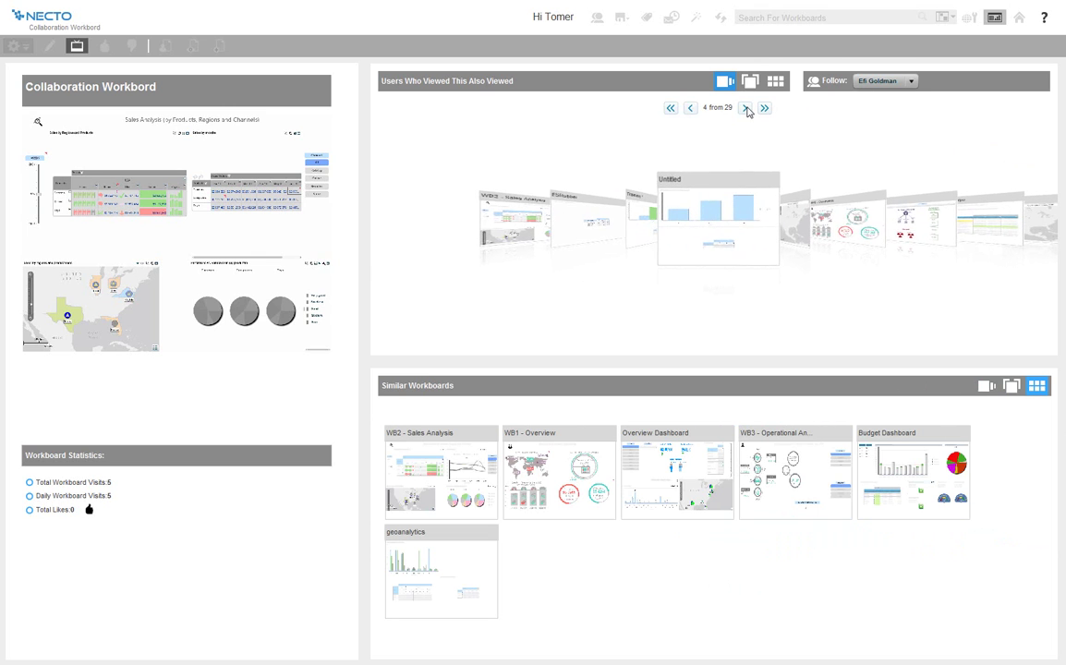
{"action": "left_click", "coordinate": [747, 108]}
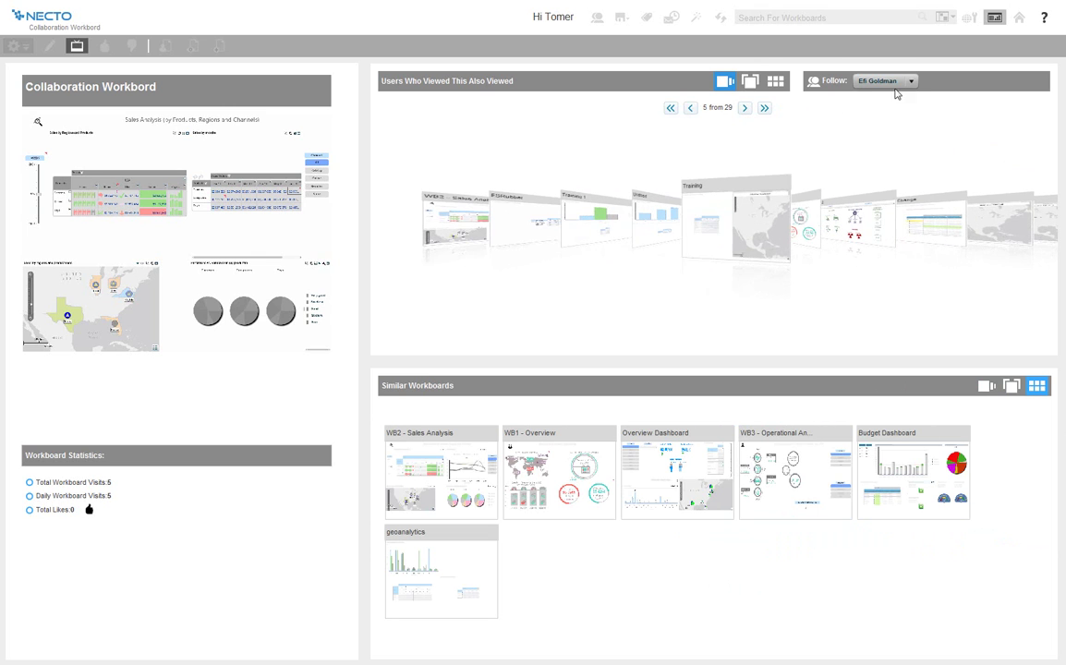
{"action": "left_click", "coordinate": [776, 82]}
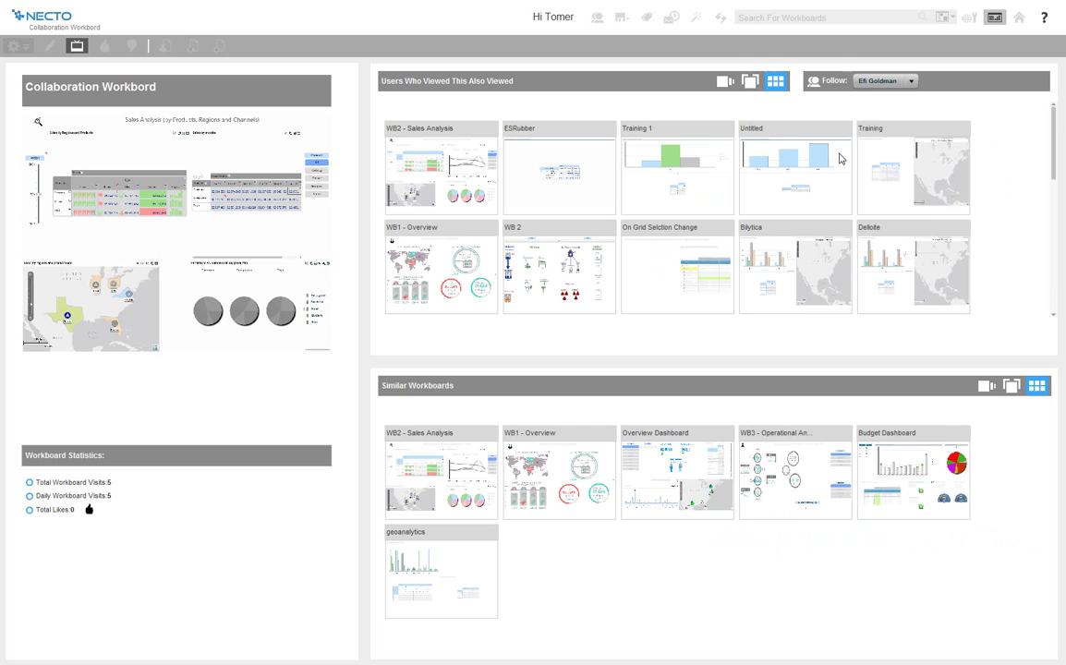